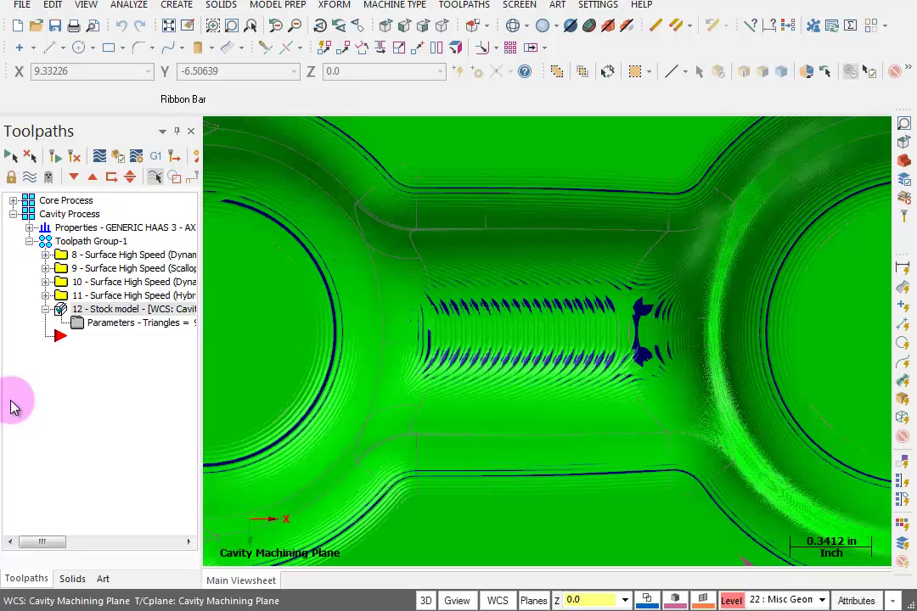
Step: Select operation 9 Surface High Speed (Scallop) so the pink cavity model shows instead of the stock
click(90, 270)
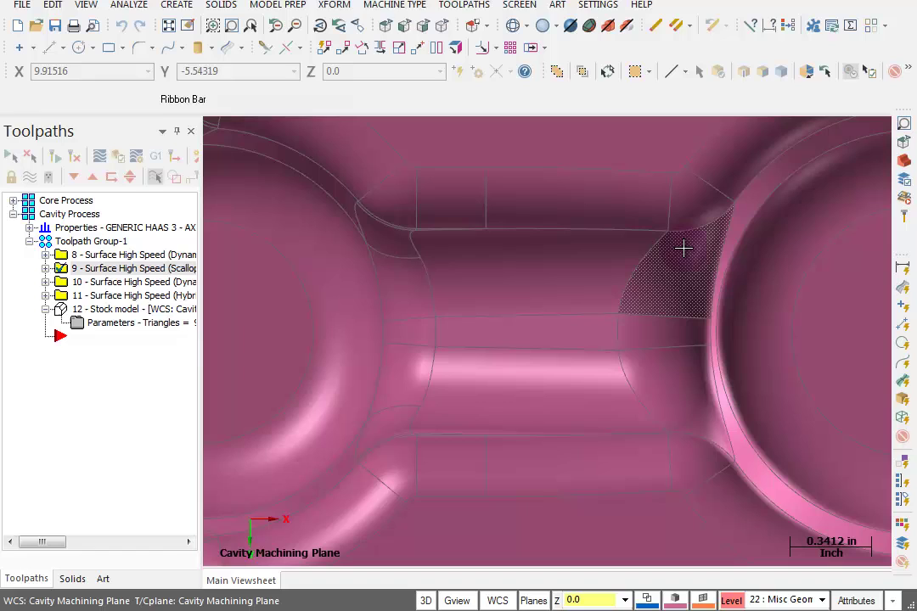
Step: Set the current geometry colour to orange, colour 138
click(646, 600)
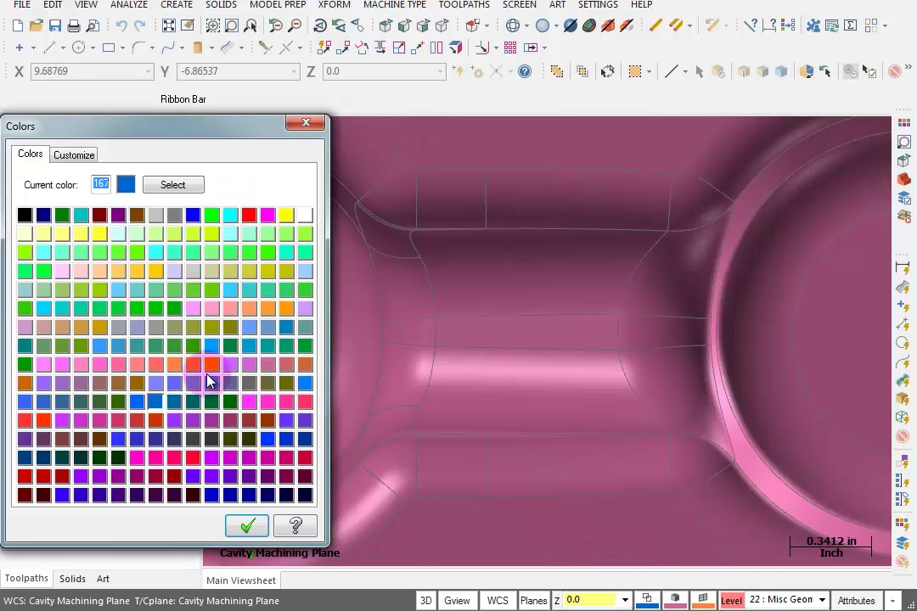
click(210, 364)
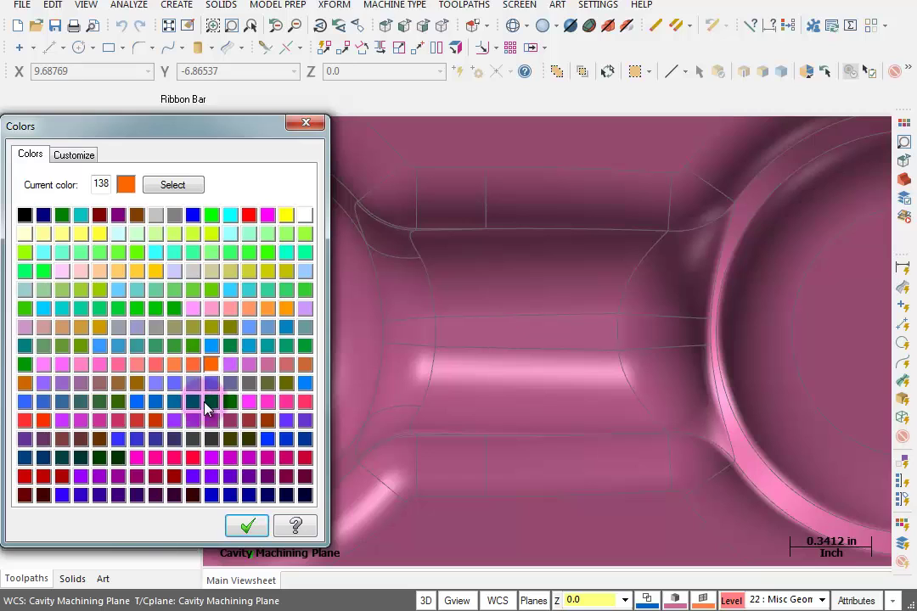
click(243, 528)
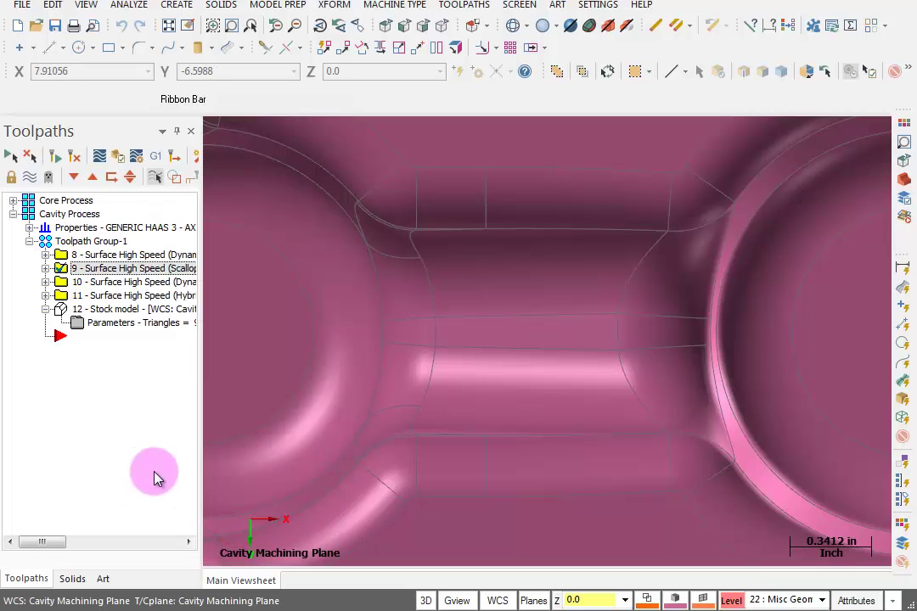
Step: Choose a thicker line width in the attributes for new geometry
click(856, 600)
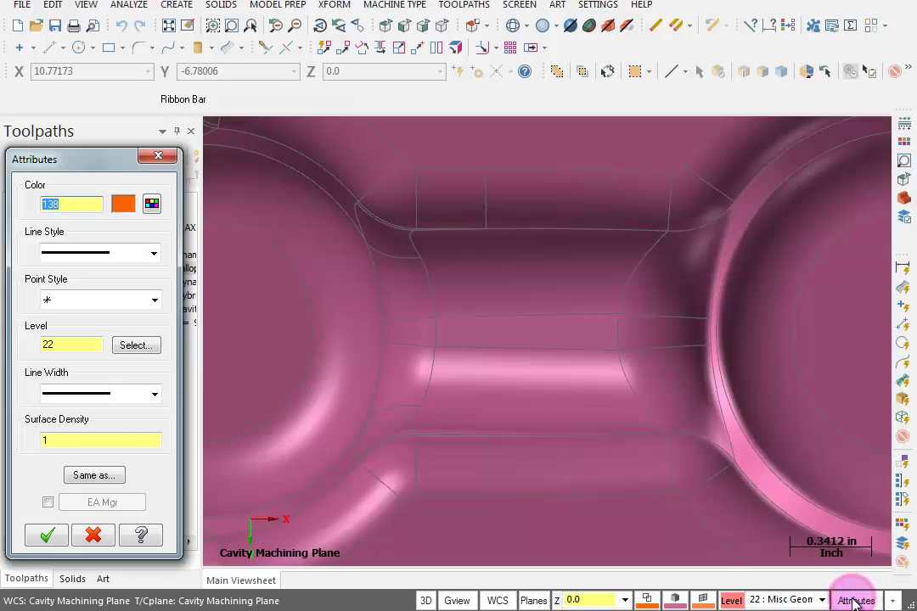
click(84, 393)
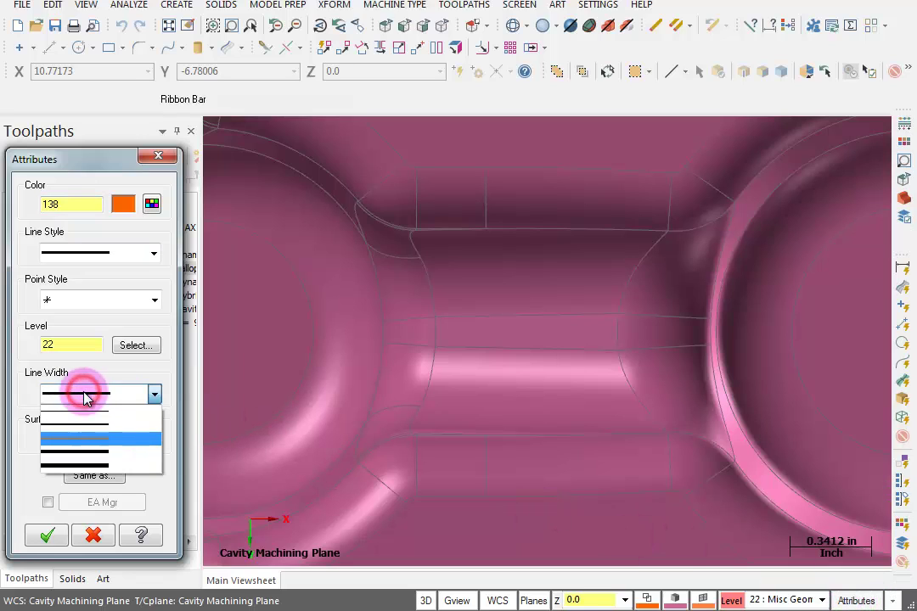
click(123, 443)
click(47, 533)
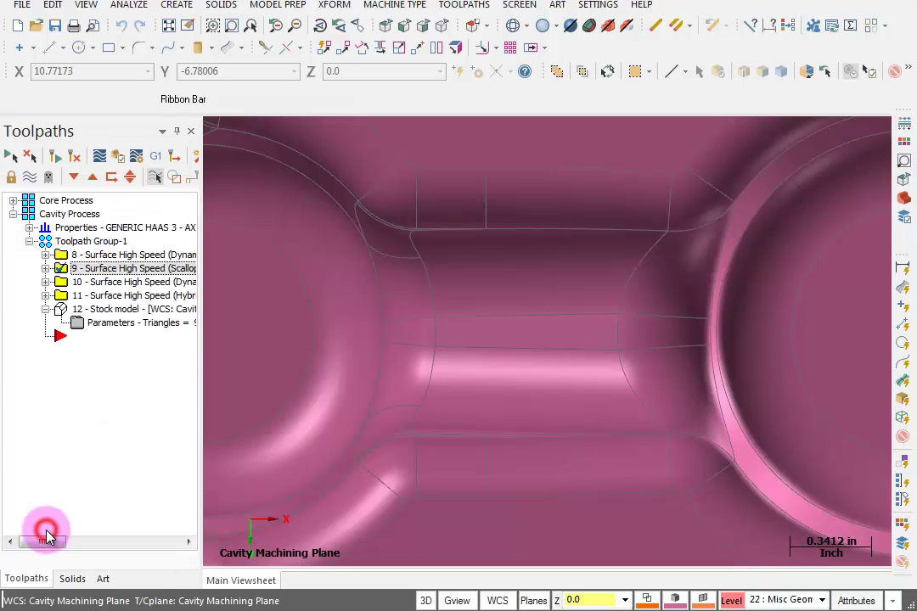
Step: Use Curve on One Edge to trace the channel's top, bottom, left and right surface edges
click(180, 6)
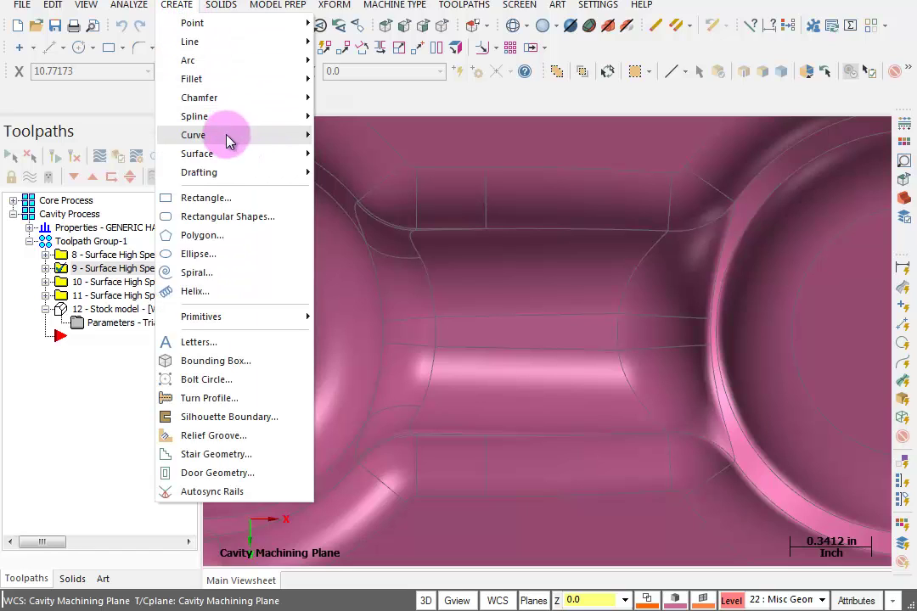
mouse_move(225, 139)
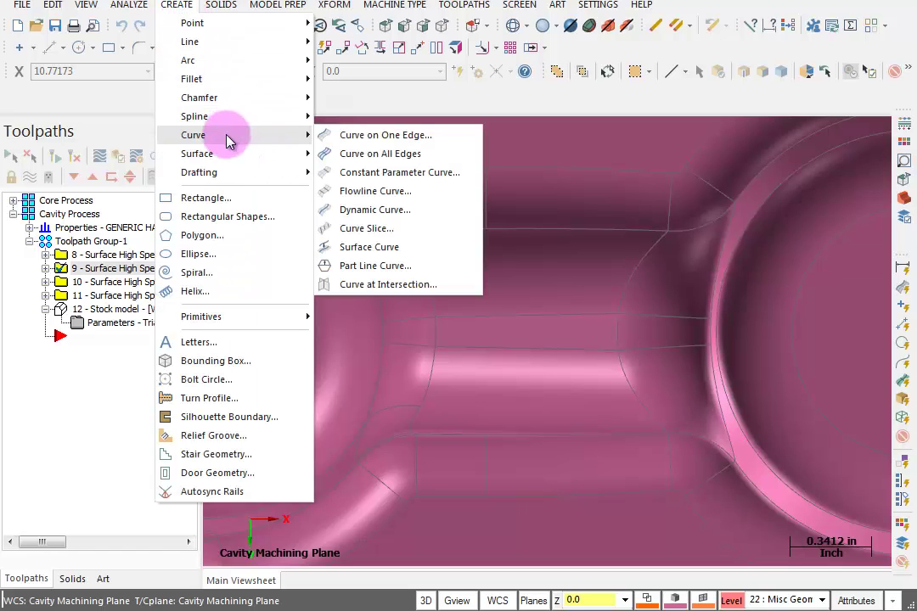
click(389, 135)
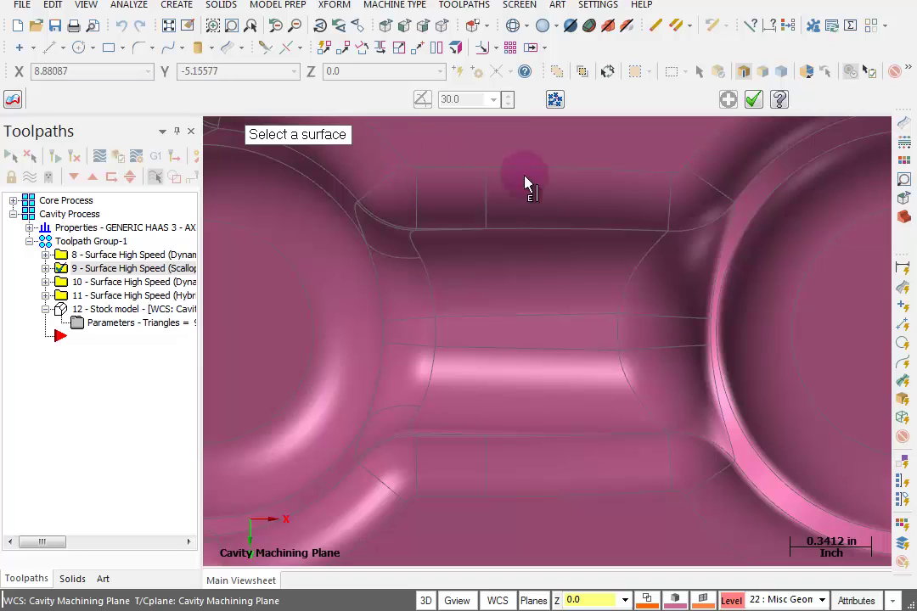
click(535, 230)
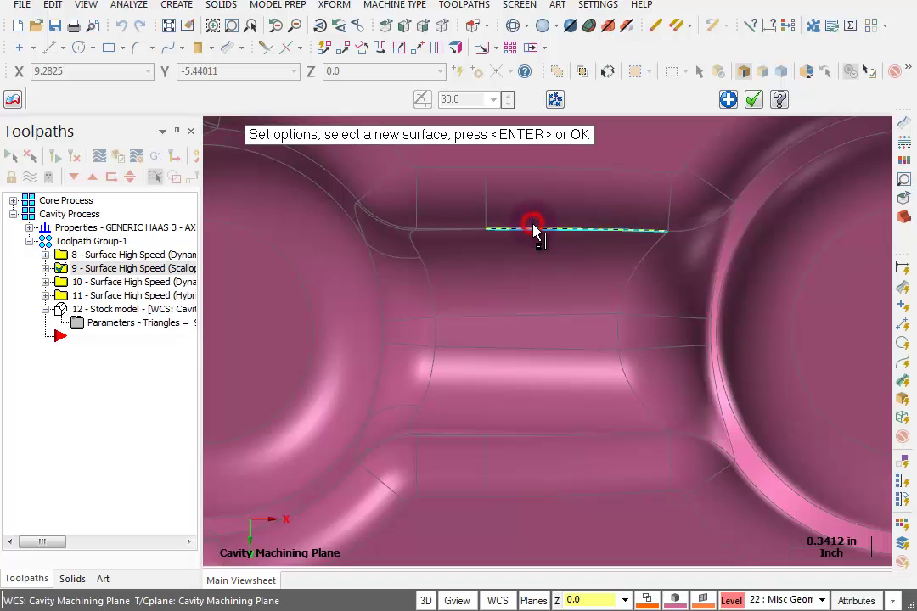
click(545, 436)
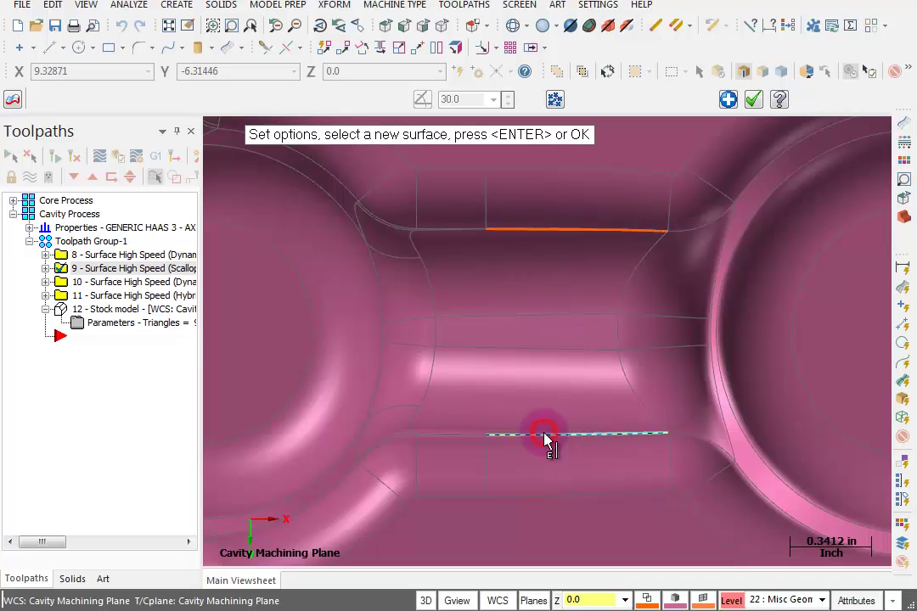
click(378, 376)
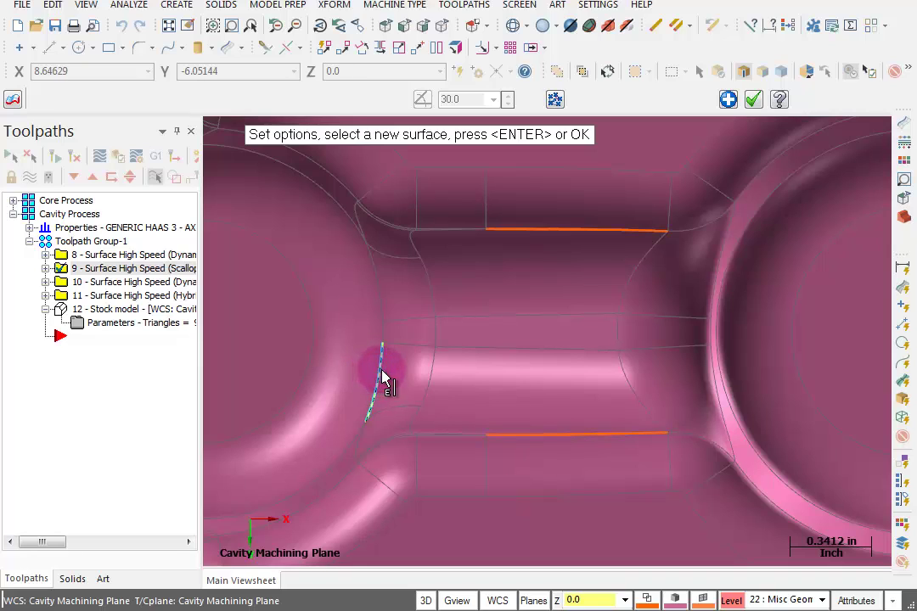
click(720, 410)
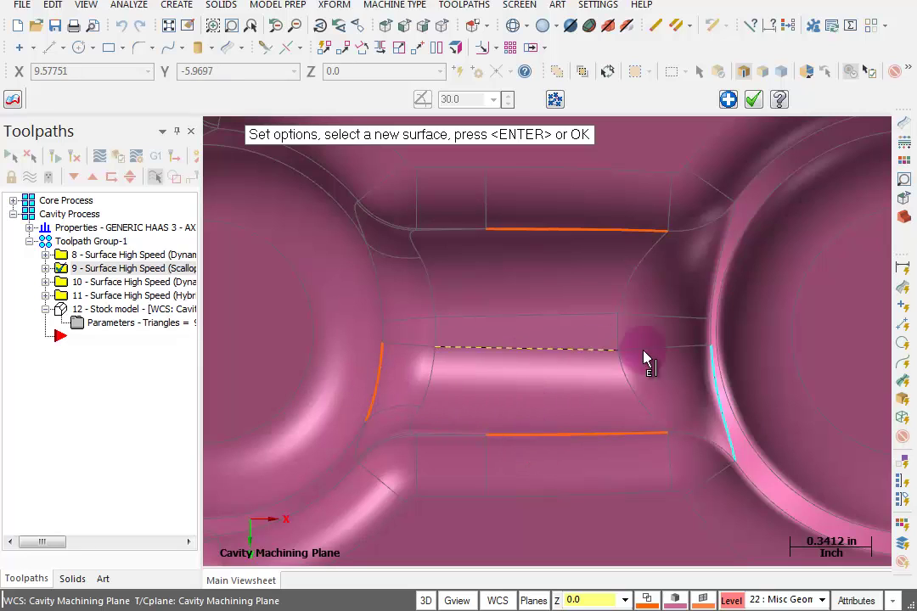
click(754, 101)
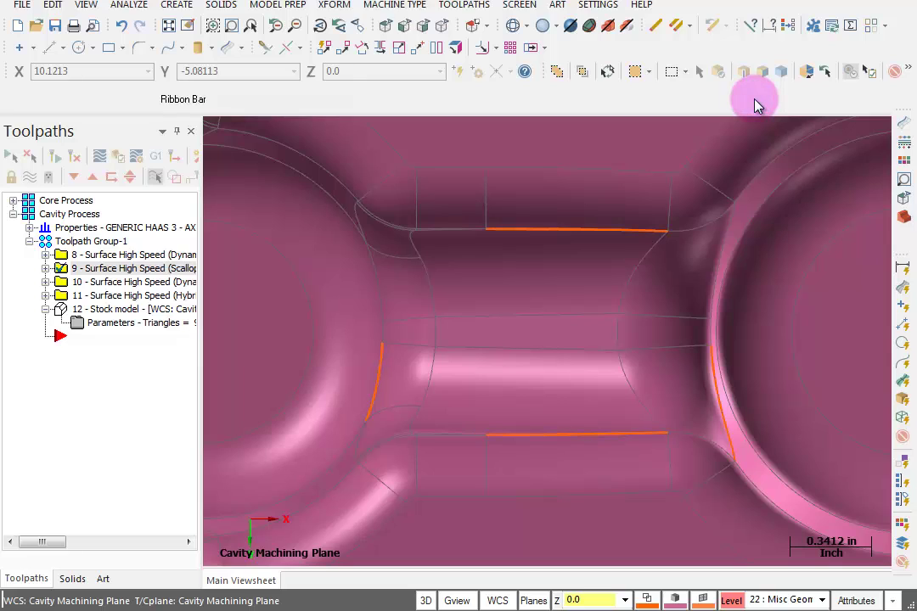
Step: Hide level 3, Cover Cavity Solid, in the Level Manager
key(alt+z)
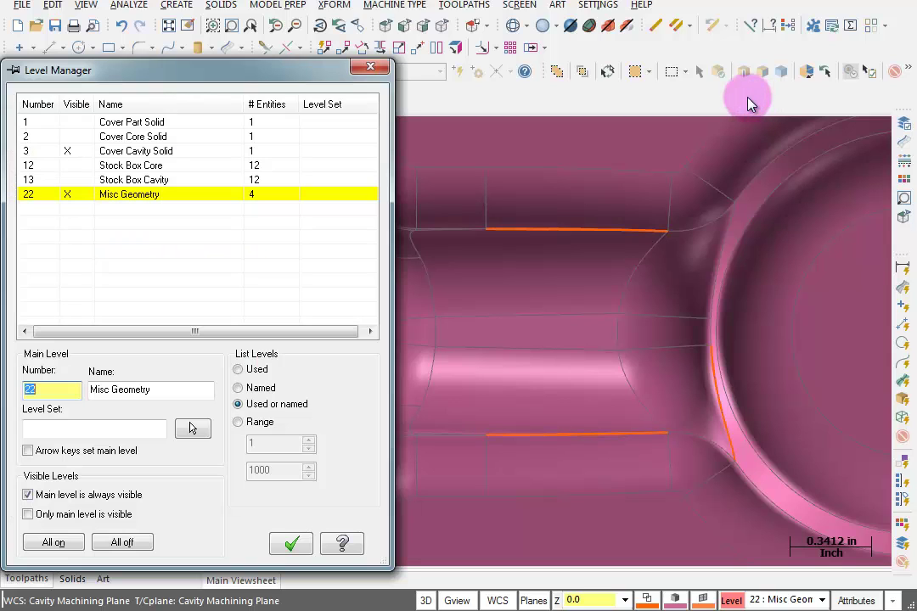
click(68, 152)
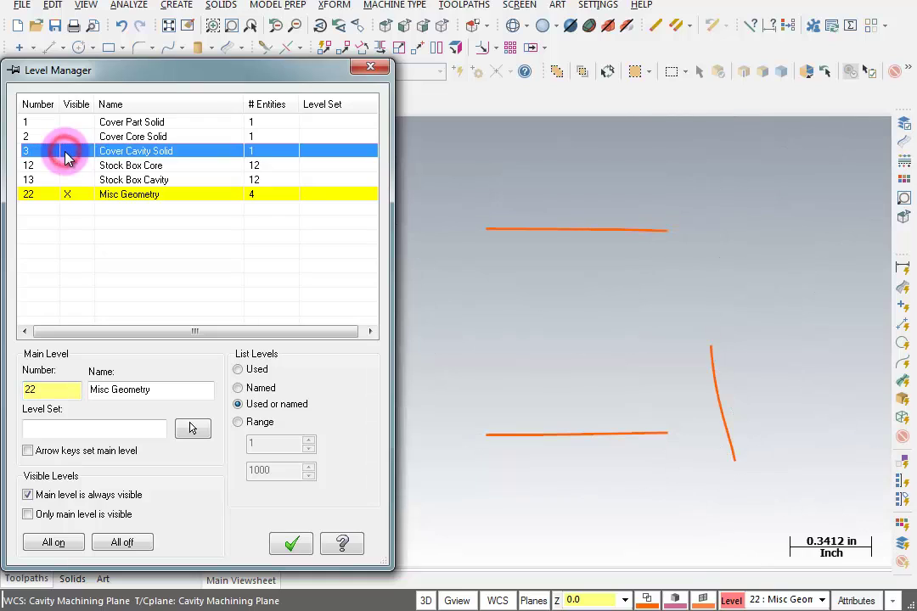
click(291, 544)
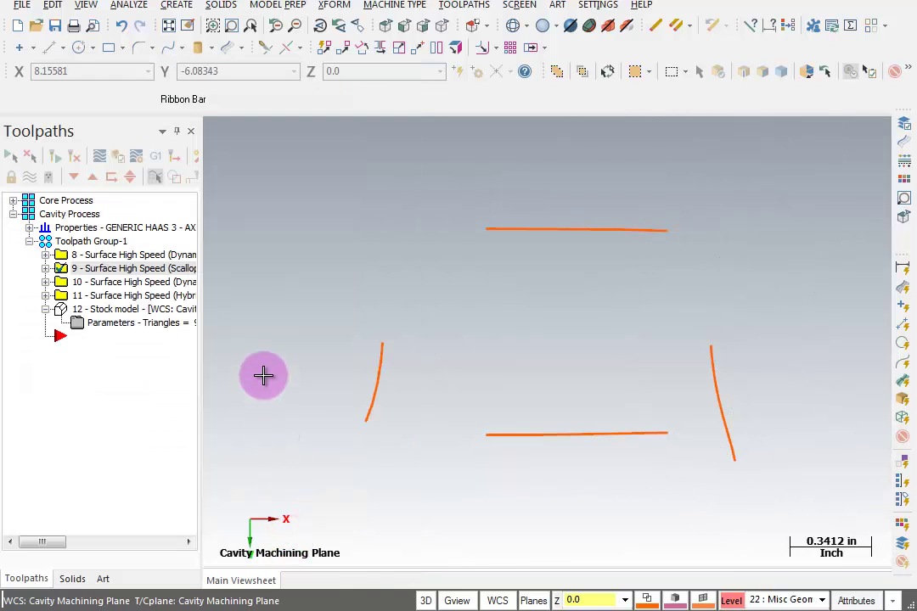
Step: Inspect the entity properties of the left, top, right and bottom orange curves
click(126, 5)
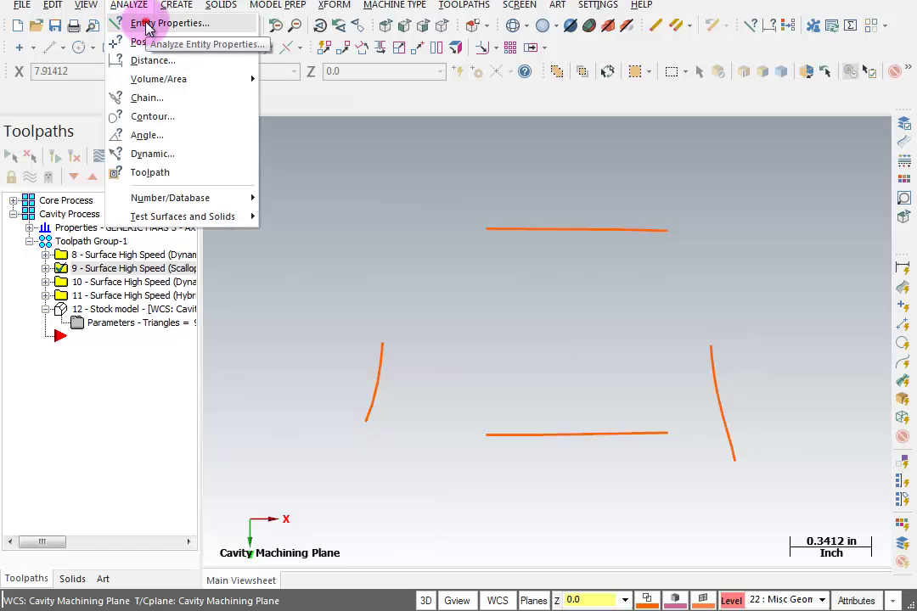
click(142, 23)
click(377, 382)
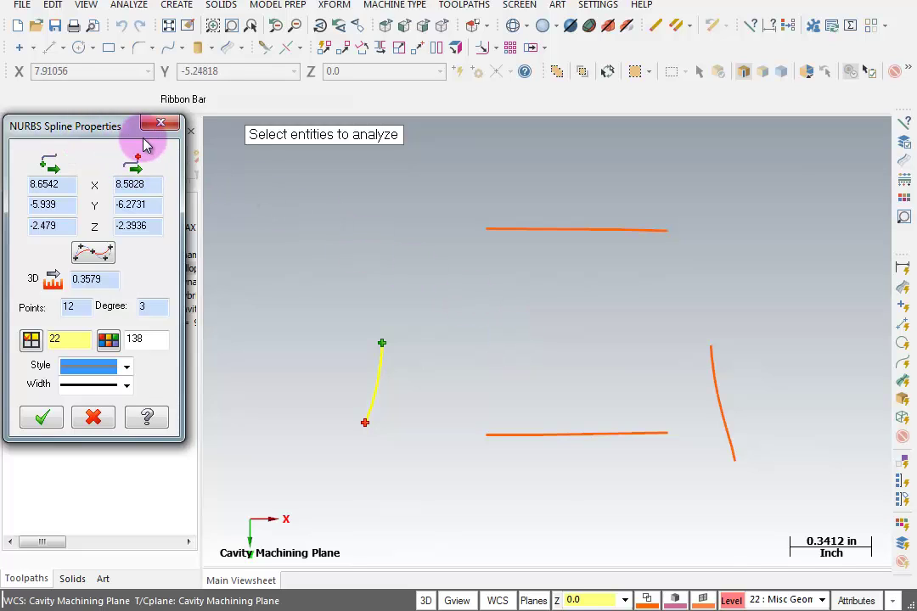
click(515, 238)
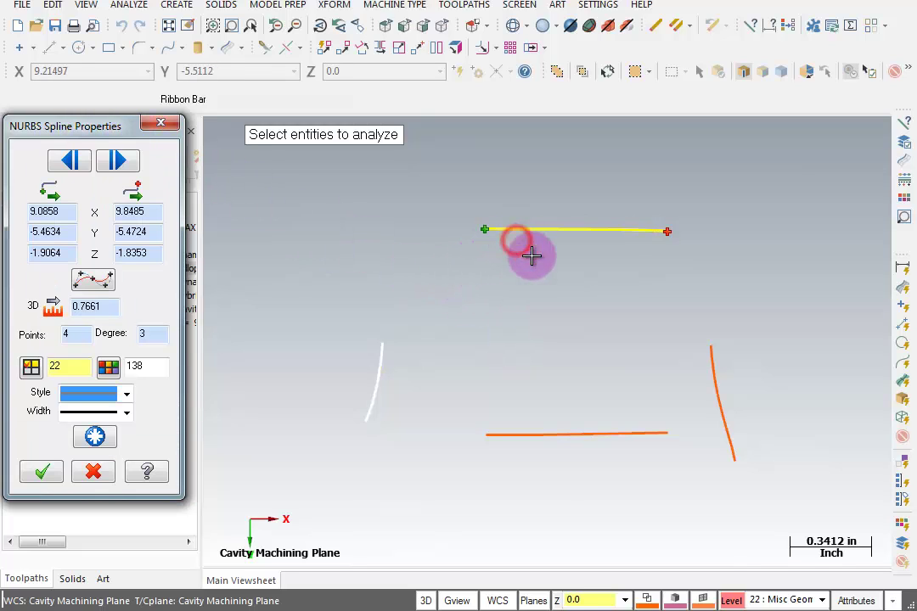
click(717, 399)
click(589, 433)
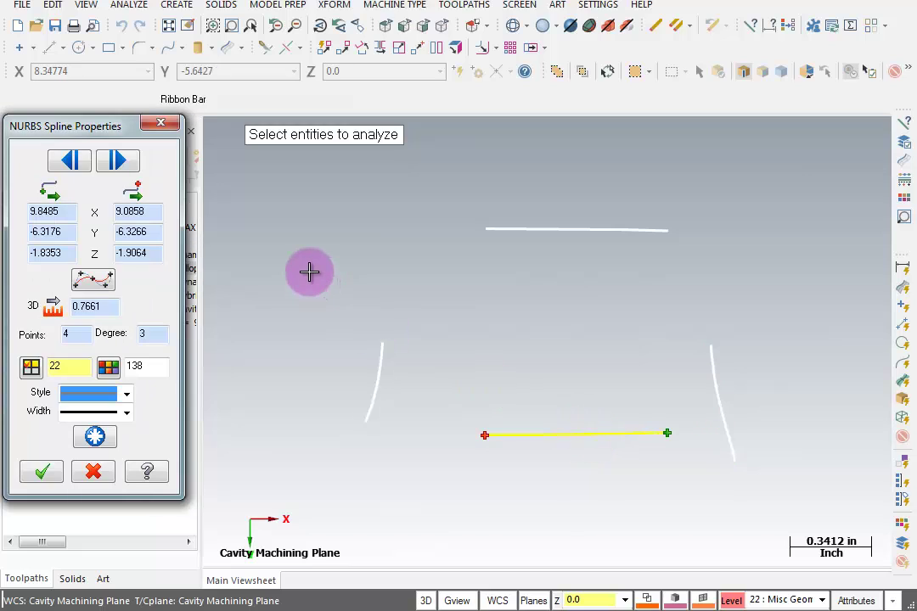
click(93, 472)
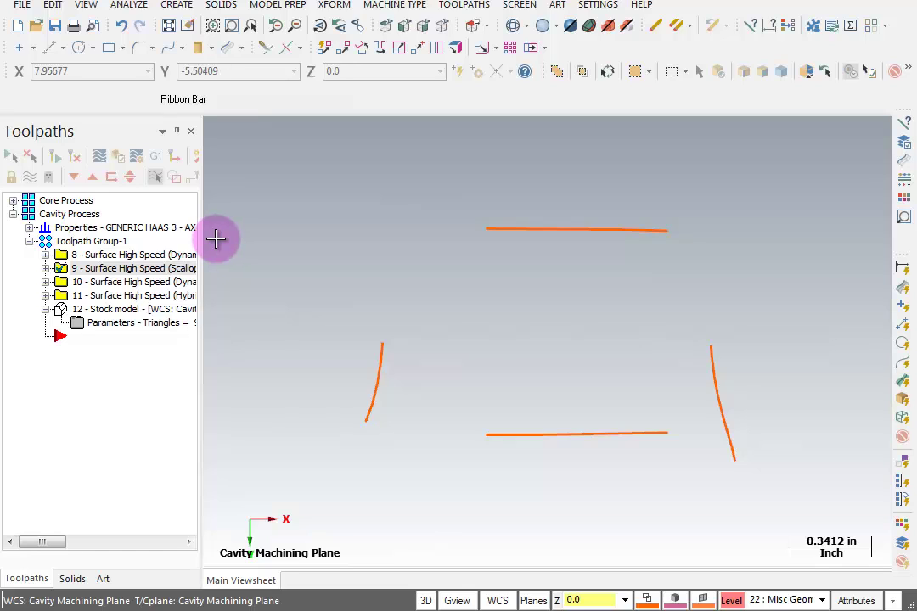
Step: Switch construction to 2D and make the Cover Cavity Solid level visible again
click(426, 600)
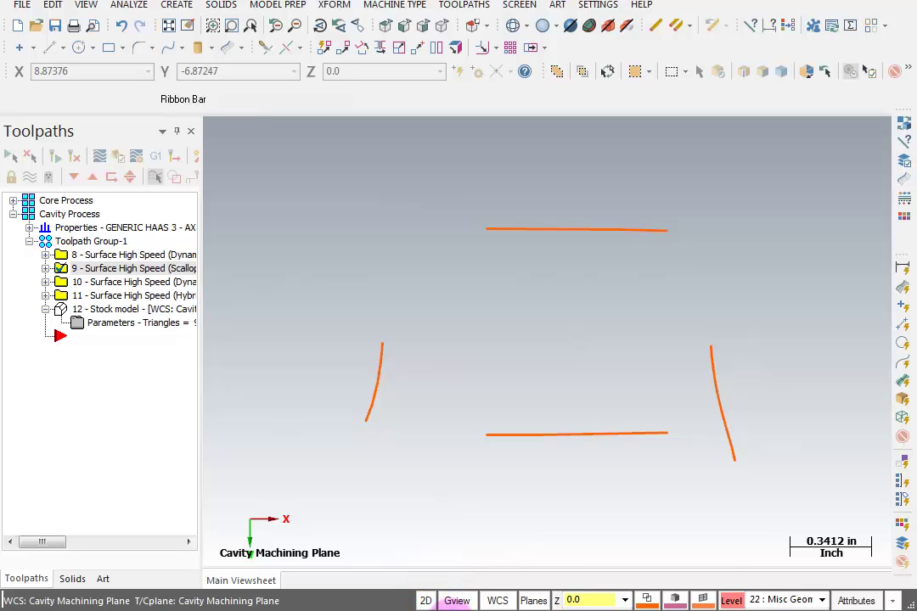
click(535, 601)
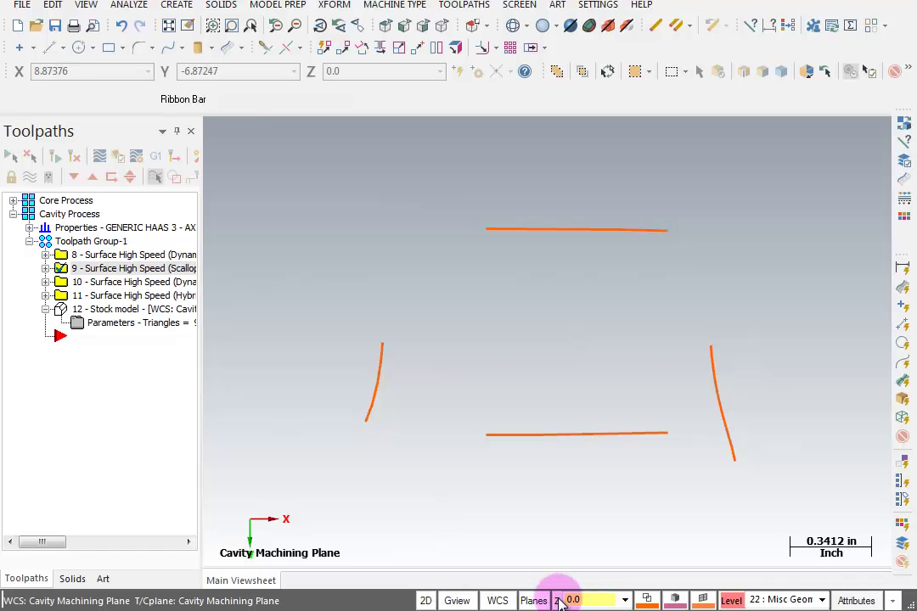
key(alt+z)
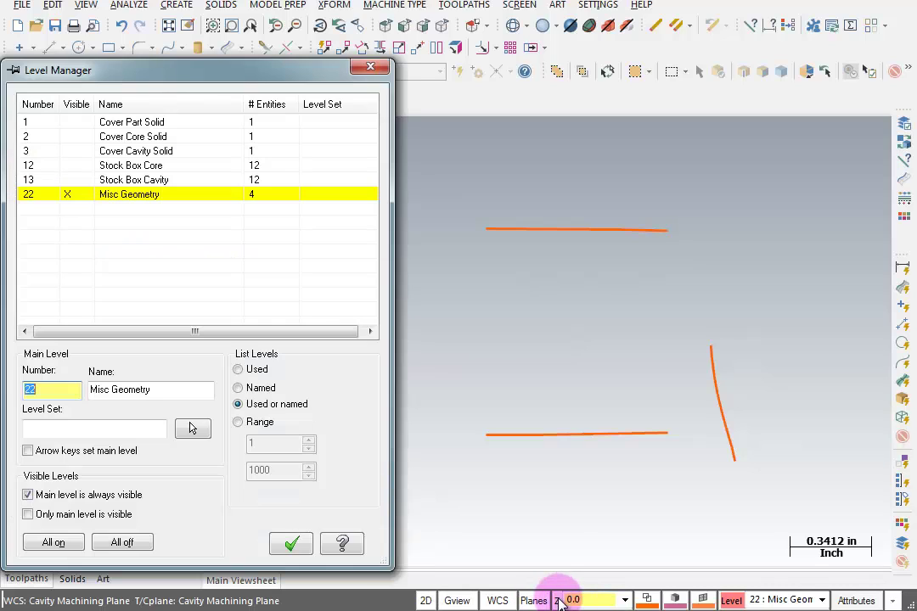
click(72, 137)
click(70, 152)
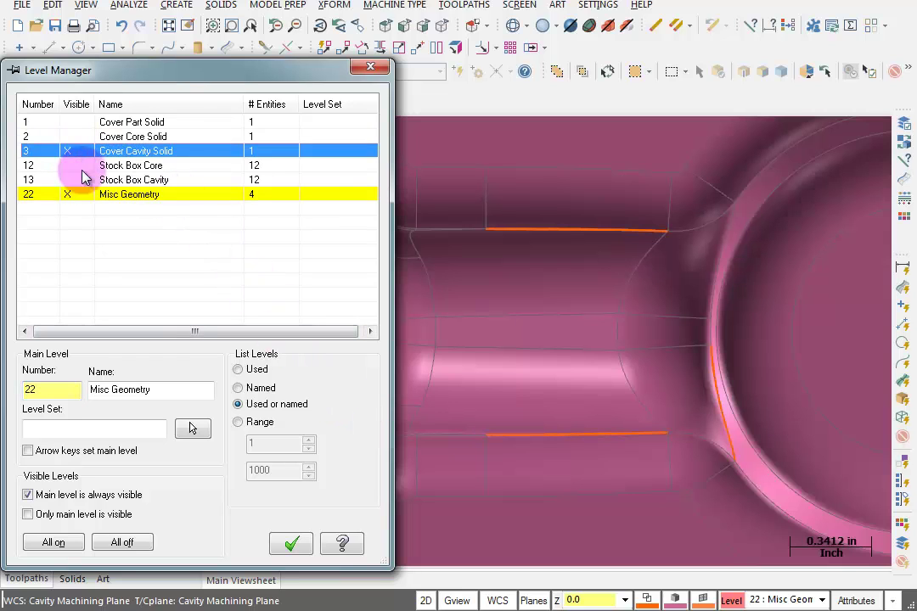
click(293, 543)
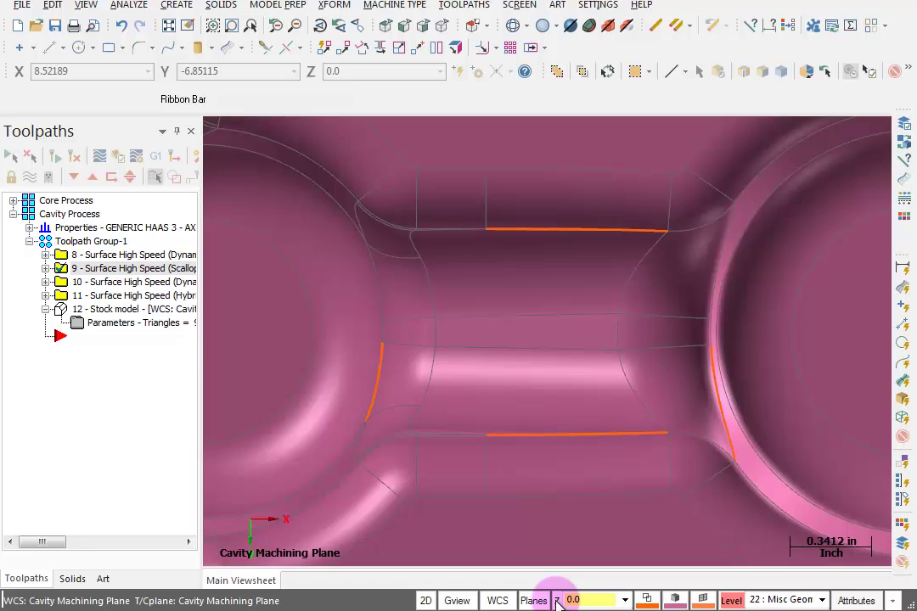
Step: Set construction depth Z -1.6691 from the model edge, then hide Cover Cavity Solid
click(557, 600)
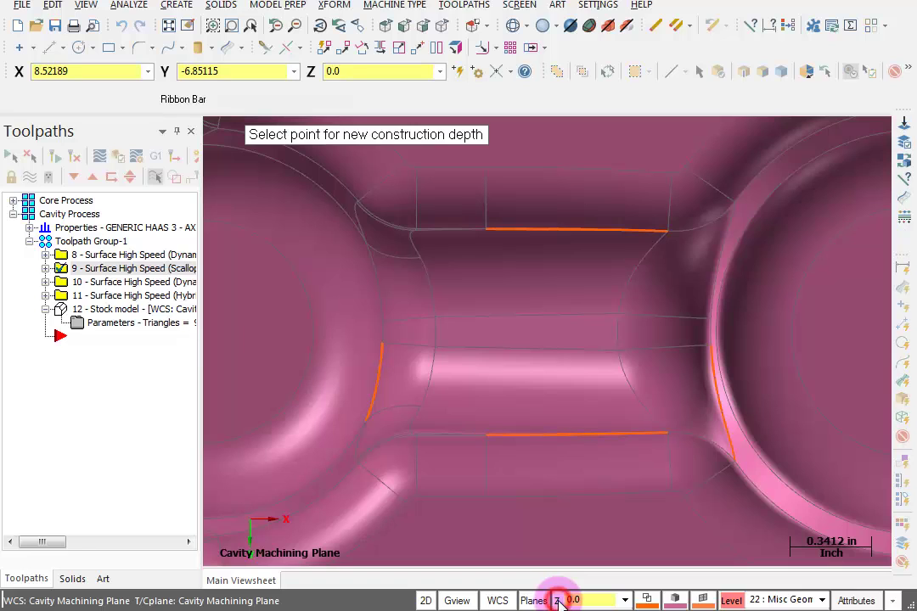
click(486, 169)
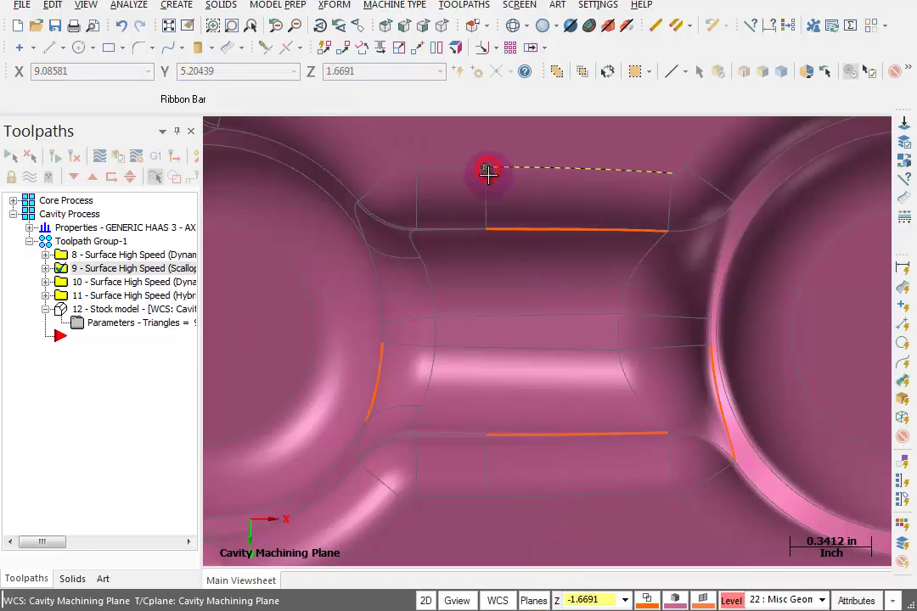
key(alt+z)
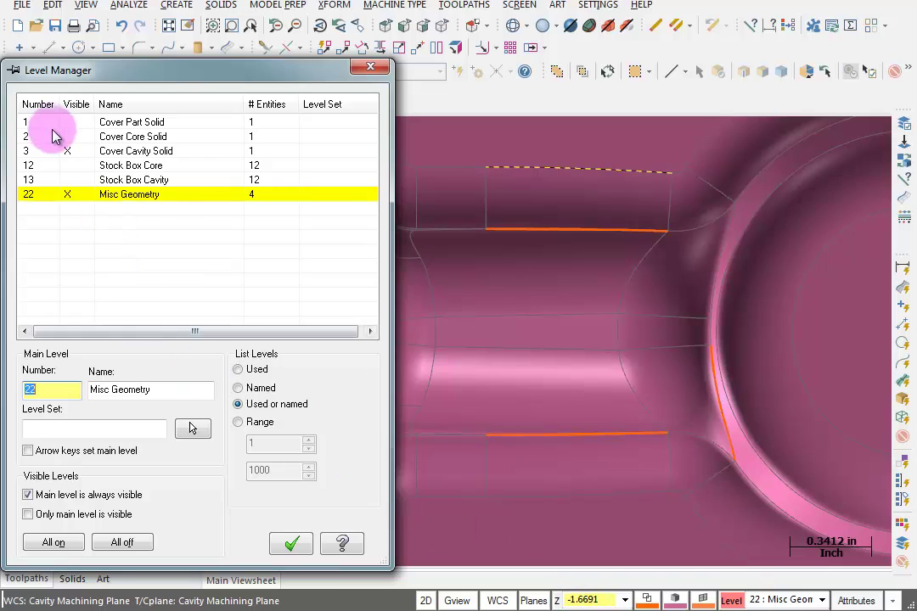
click(67, 150)
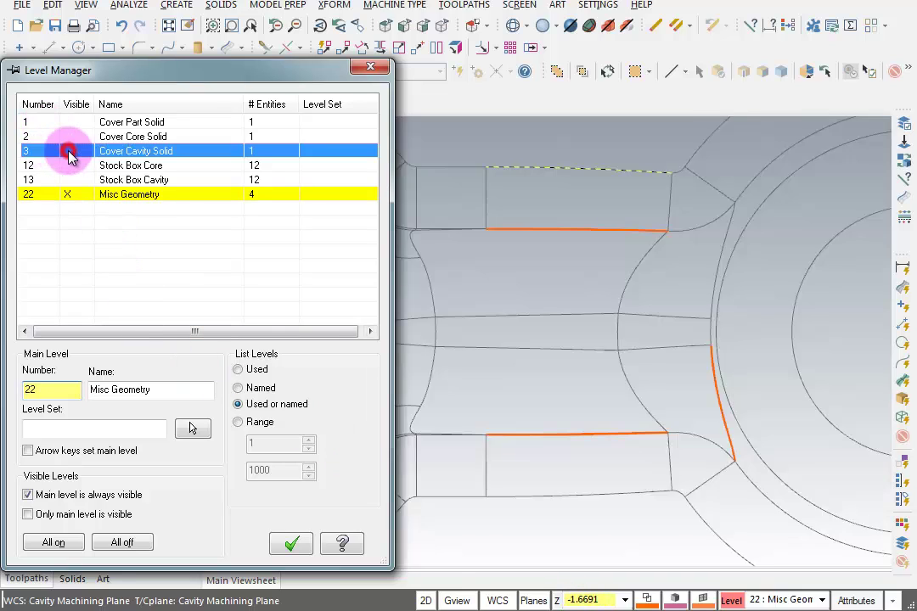
click(292, 543)
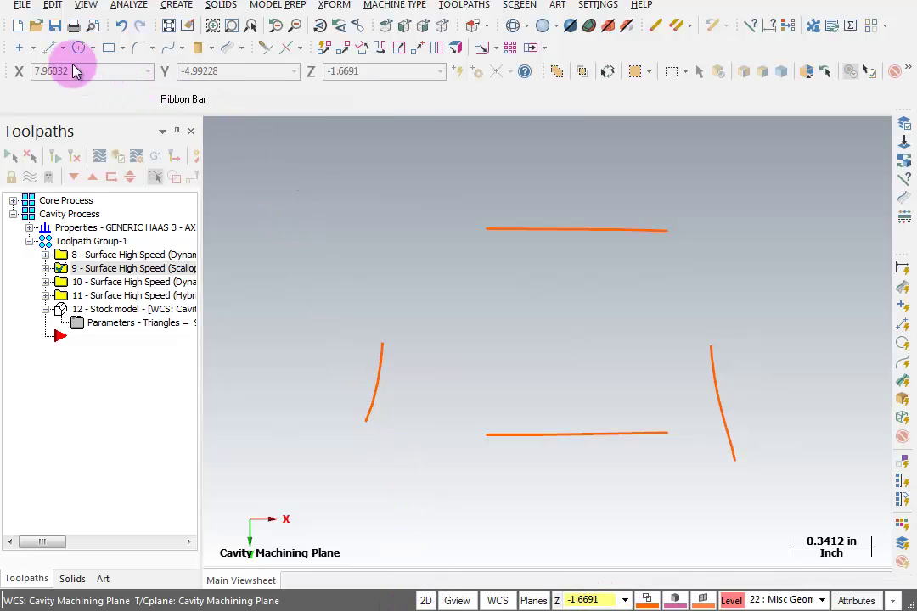
Step: Draw endpoint lines over the top and bottom channel lines at Z -1.6691
click(51, 51)
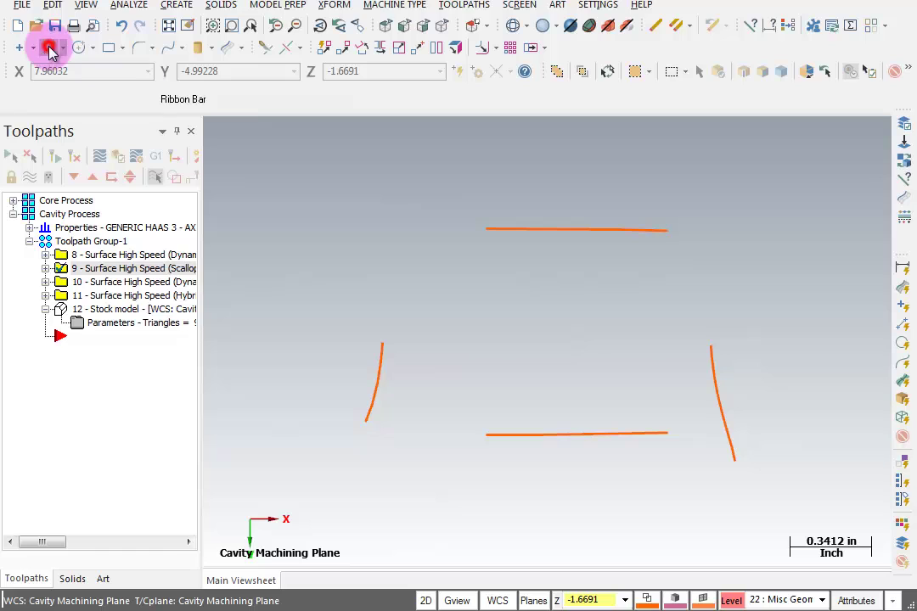
click(670, 238)
click(485, 231)
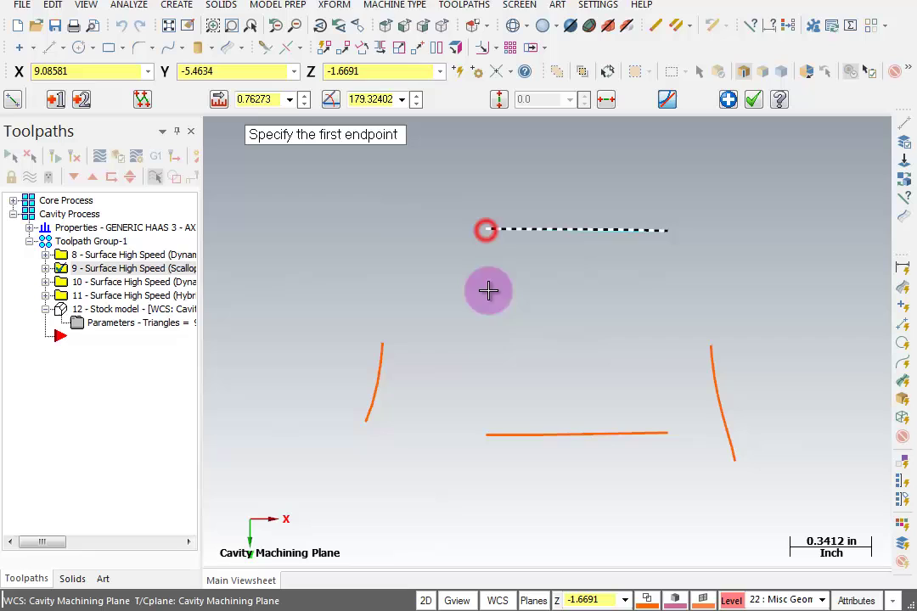
click(670, 434)
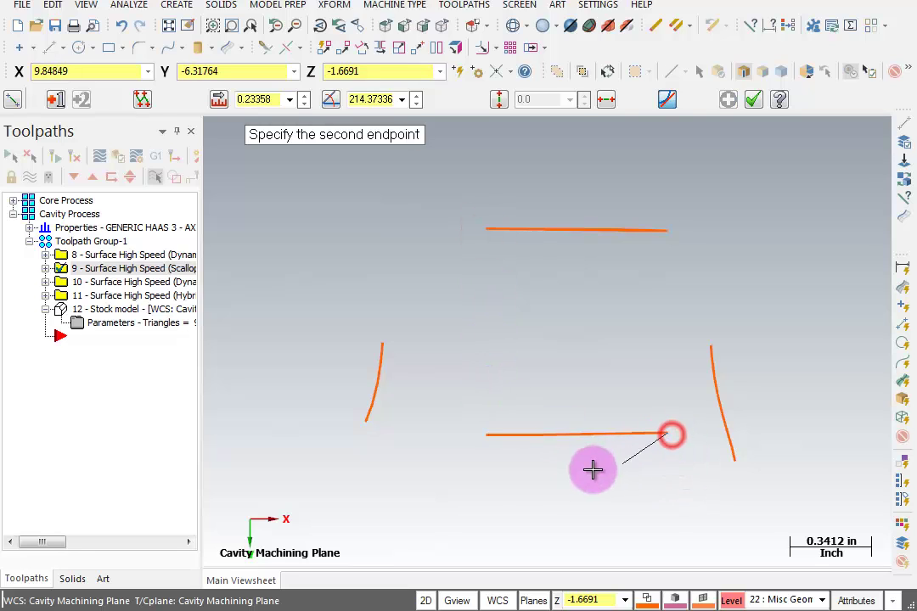
click(487, 435)
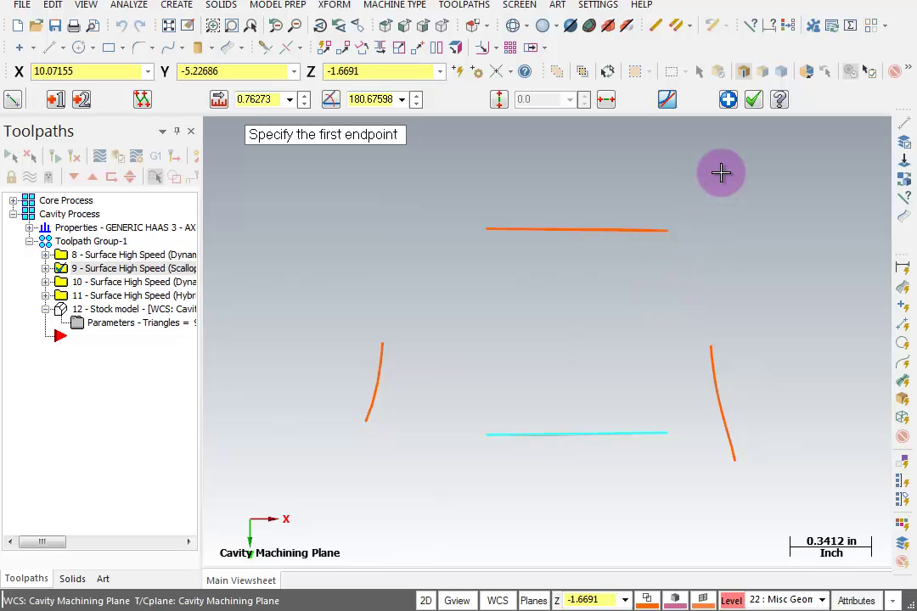
click(753, 101)
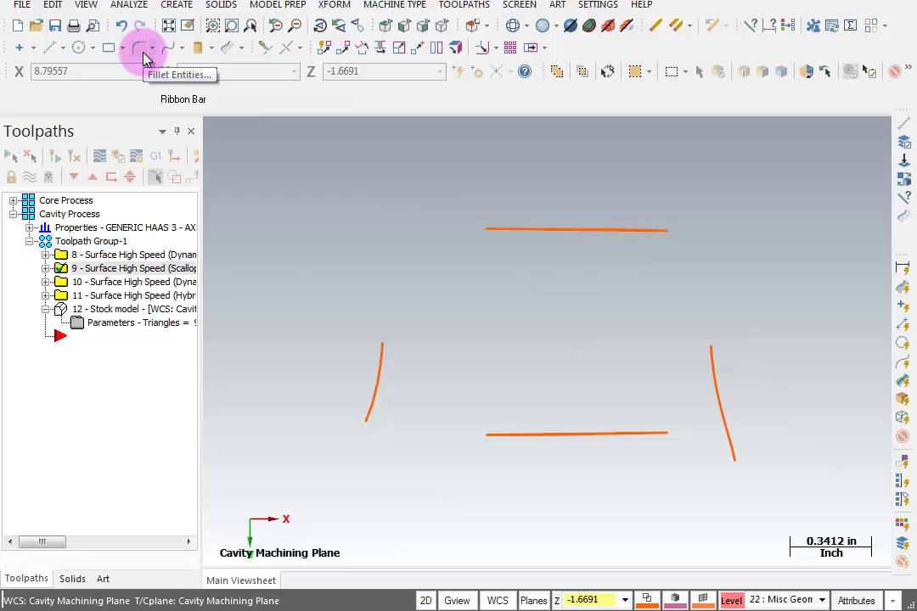
Step: Draw three-point arcs over the left and right channel curves (radii 1.0175 and 2.8312)
click(93, 51)
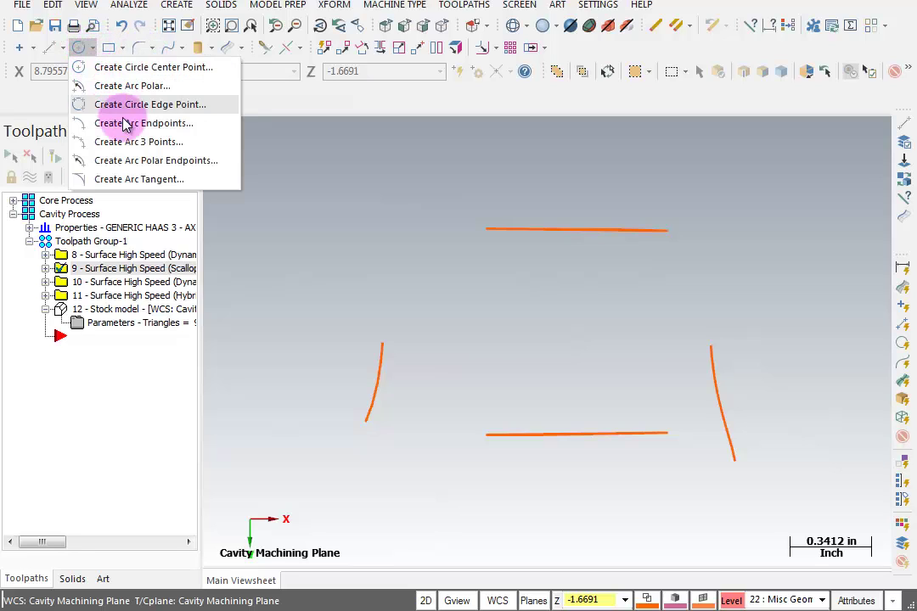
click(138, 144)
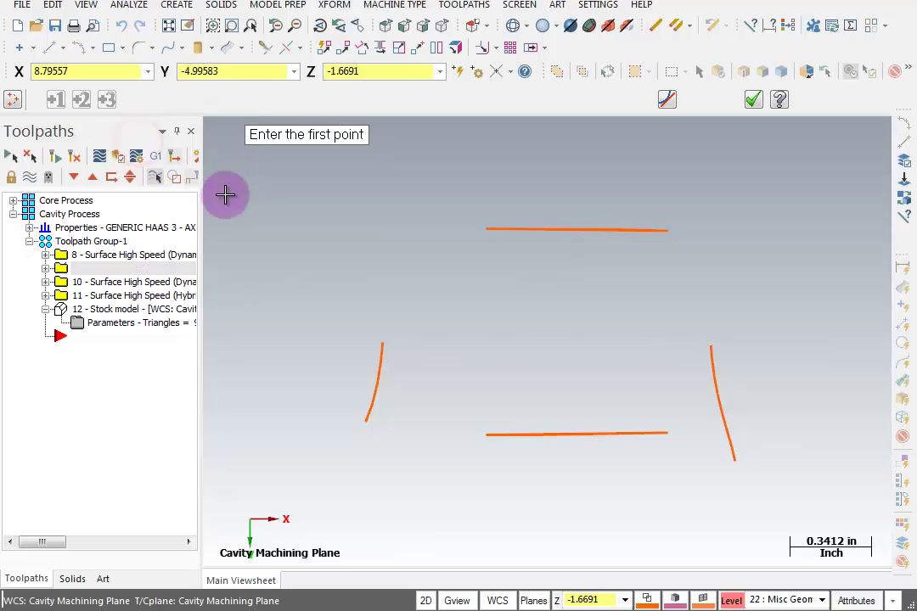
click(367, 422)
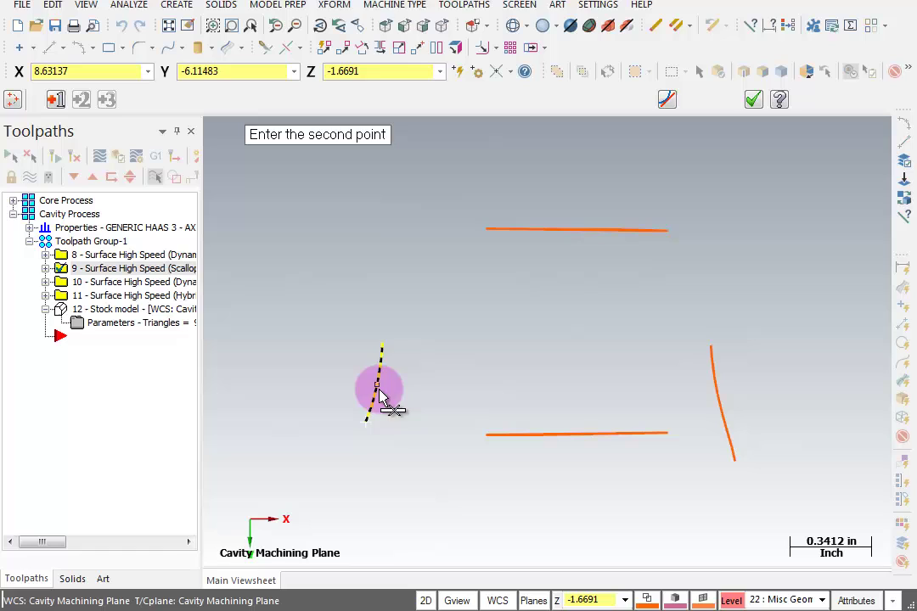
click(379, 391)
click(383, 346)
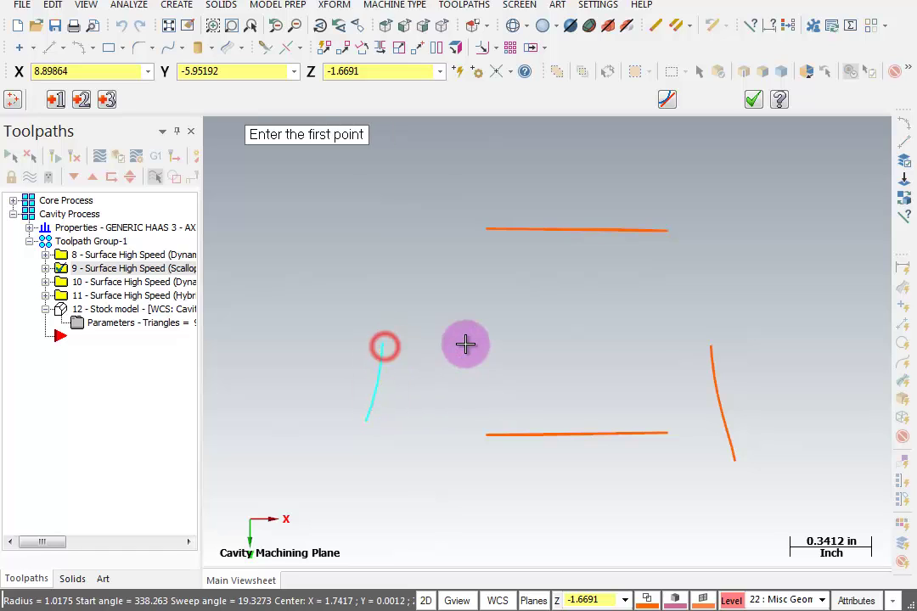
click(736, 460)
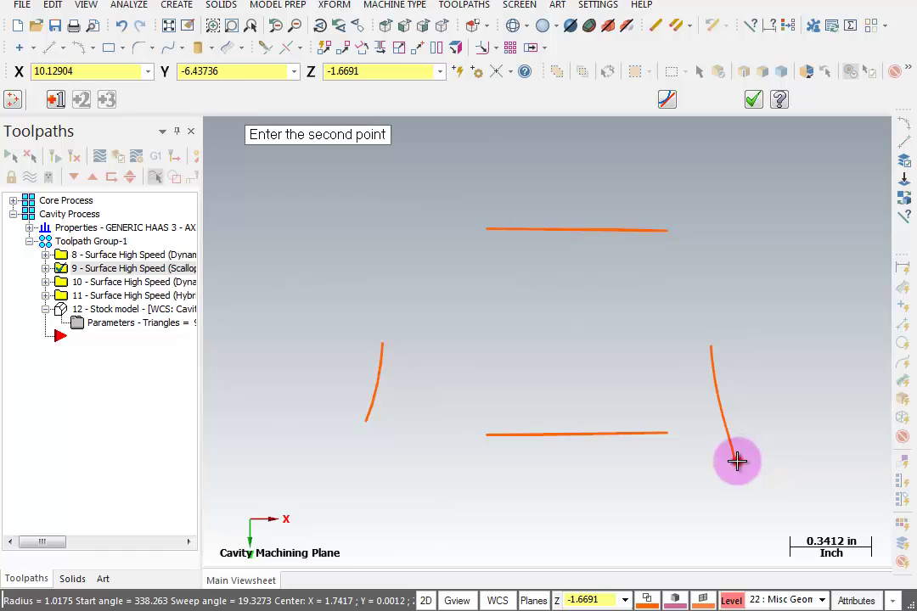
click(723, 417)
click(714, 353)
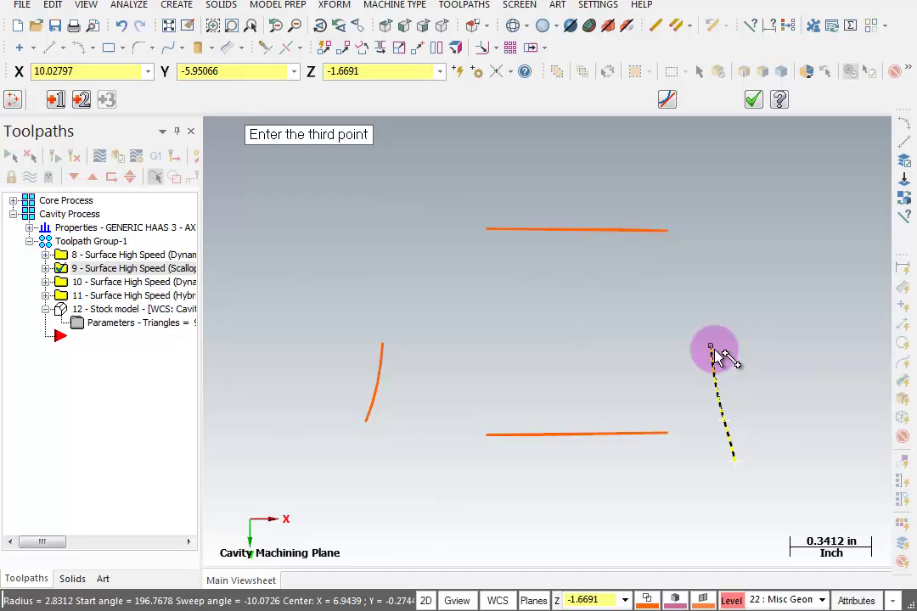
click(754, 100)
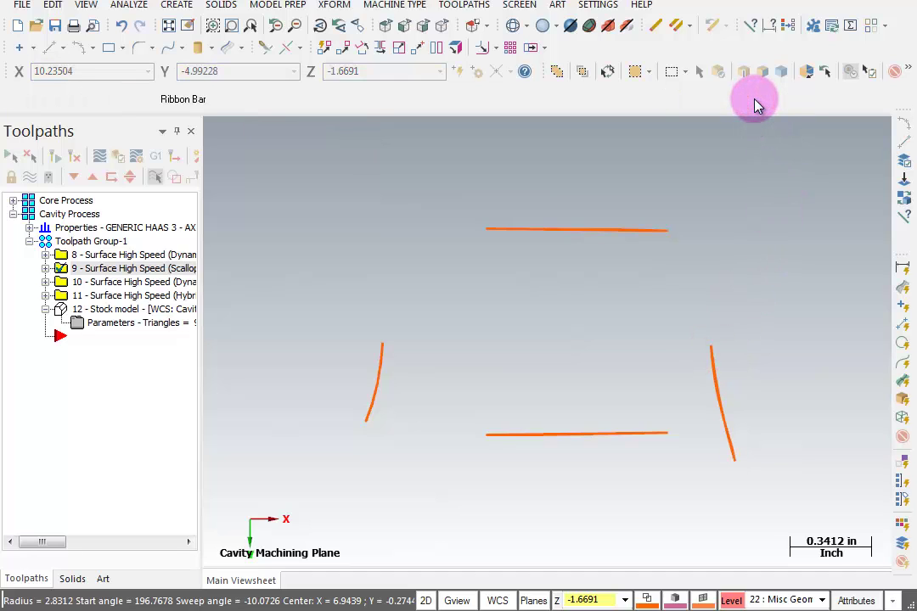
Step: Delete the original edge curves using a splines-only mask and a window selection
click(656, 27)
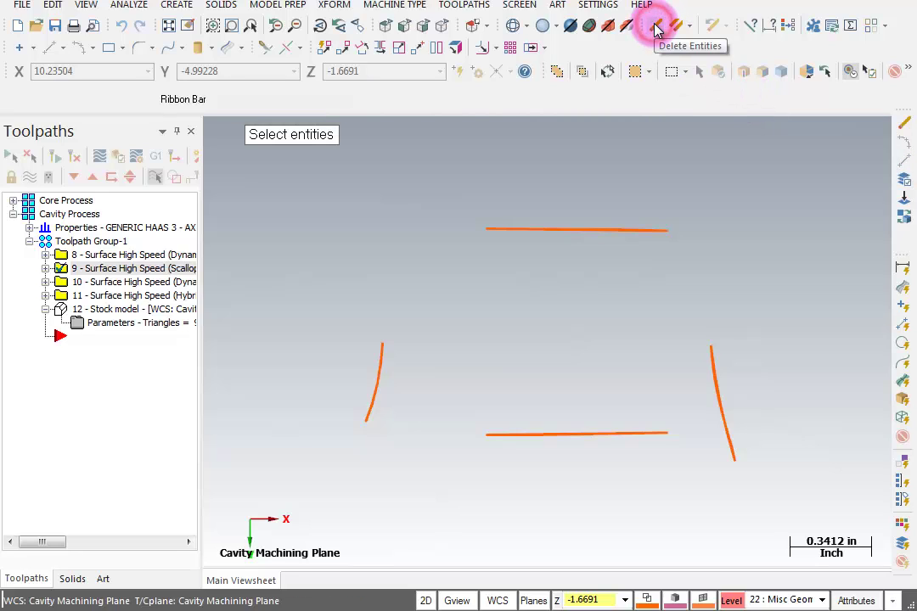
click(582, 75)
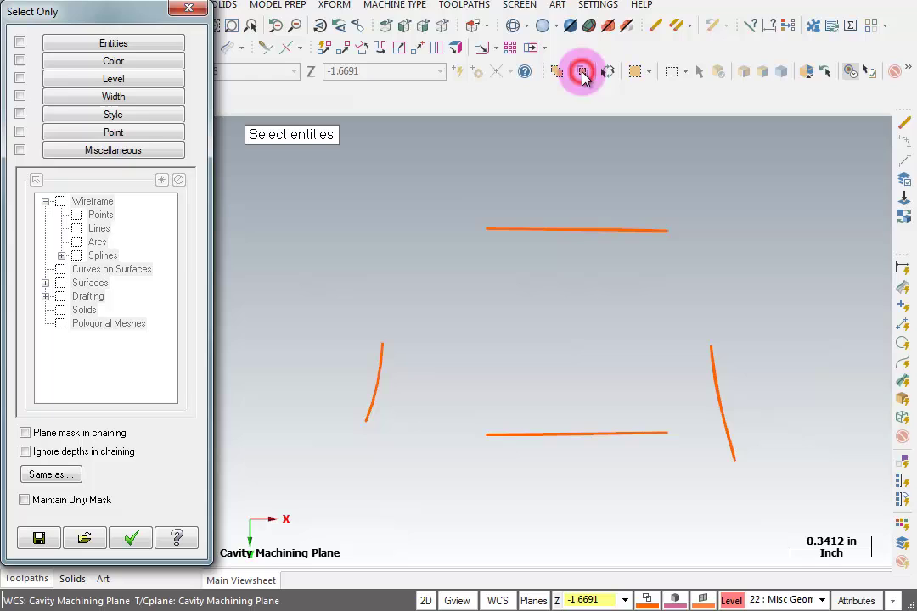
click(77, 256)
click(131, 539)
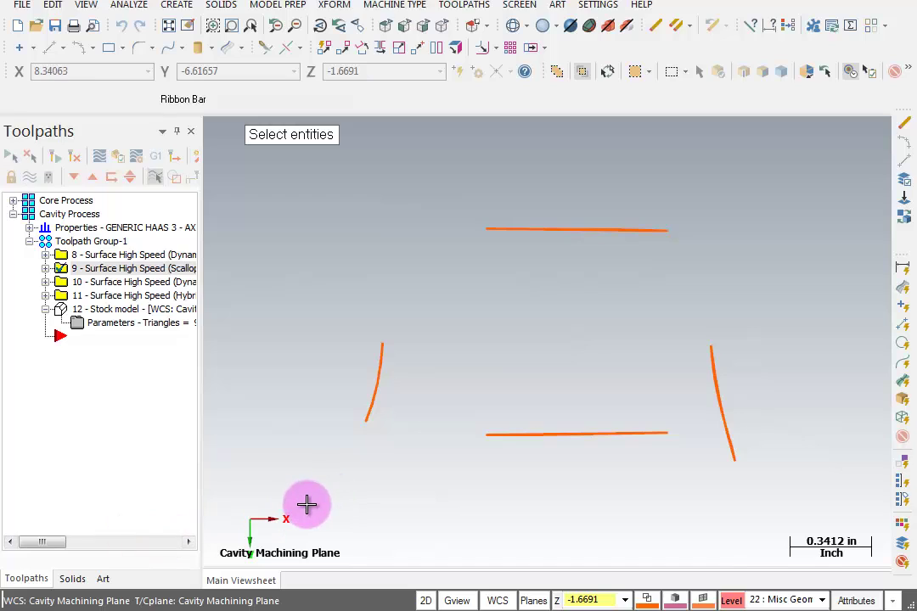
drag(307, 504, 829, 171)
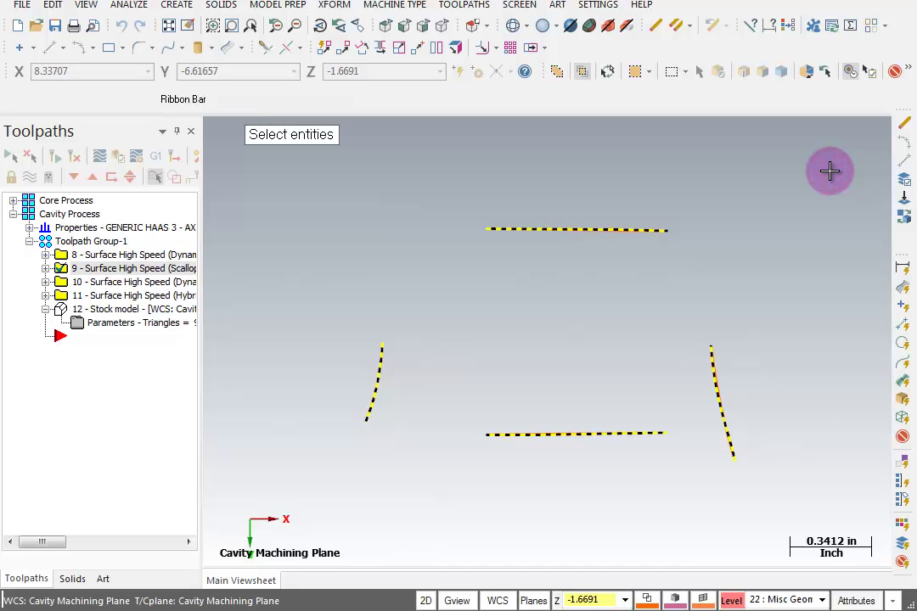
key(Return)
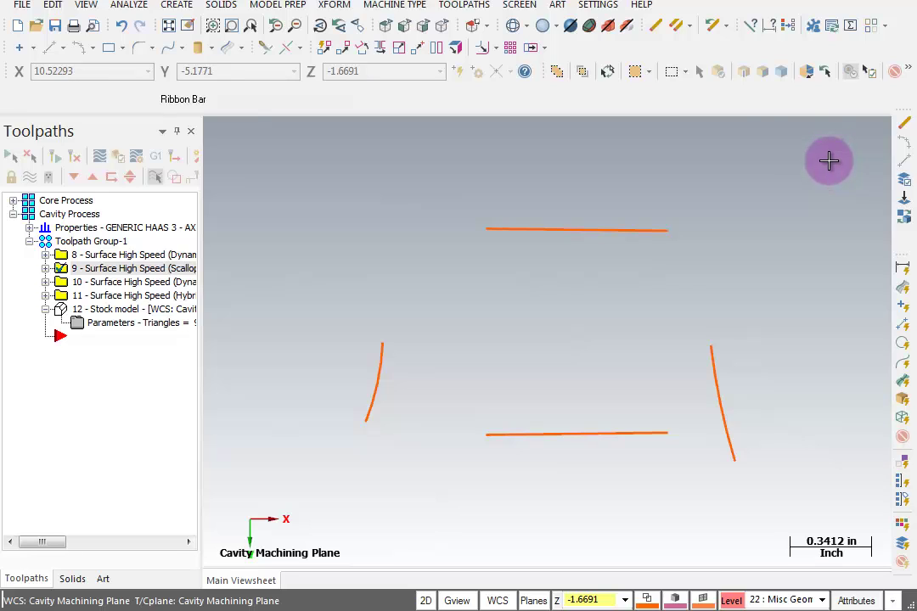
click(134, 9)
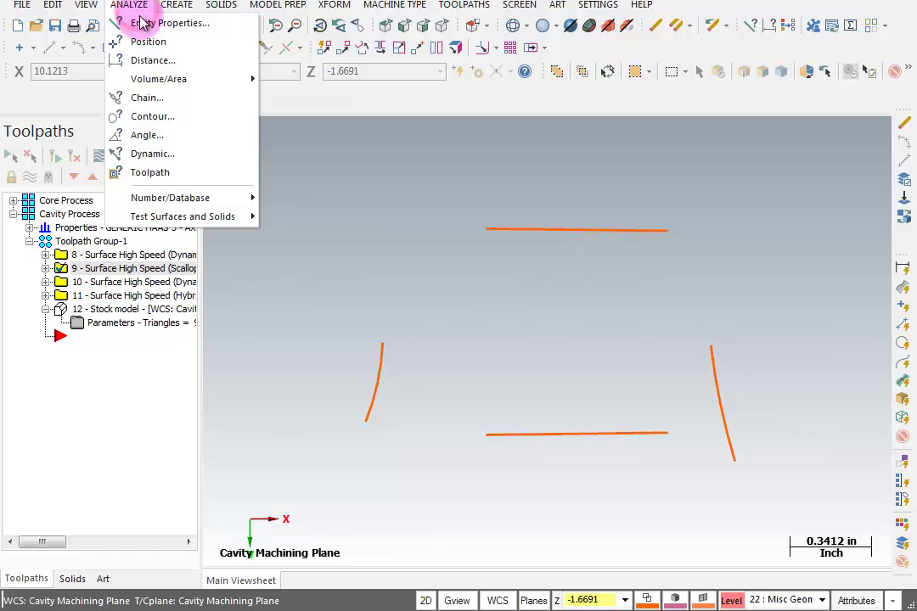
click(143, 23)
click(530, 236)
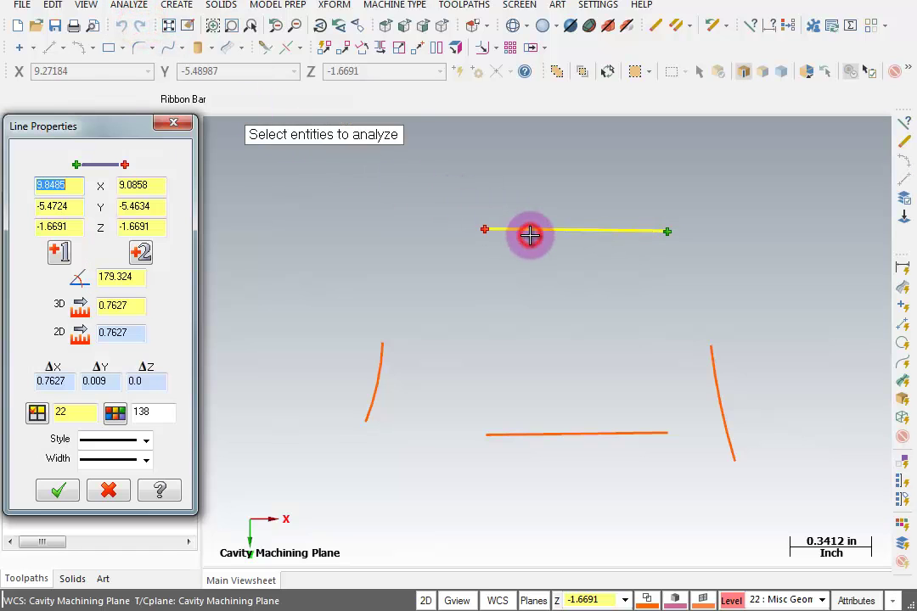
click(379, 365)
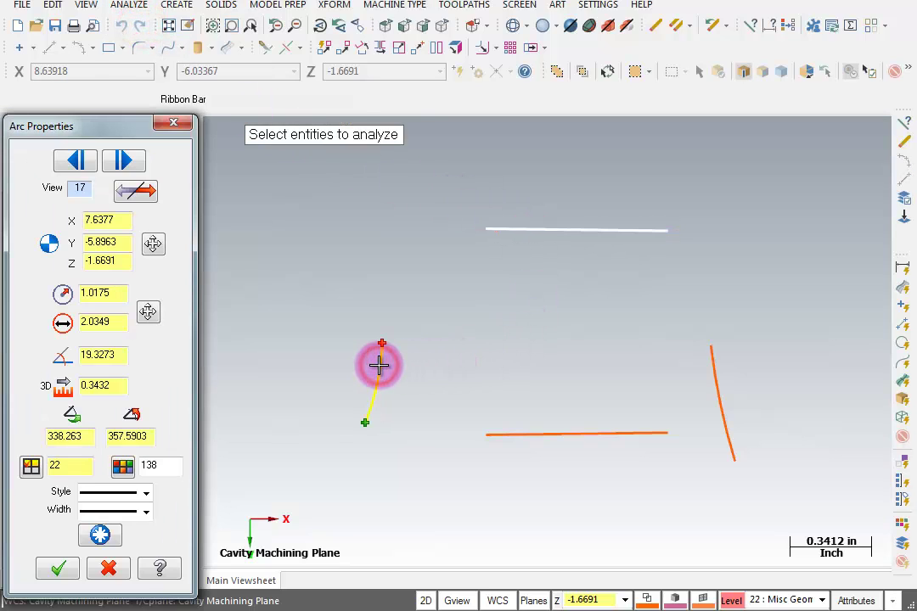
click(517, 433)
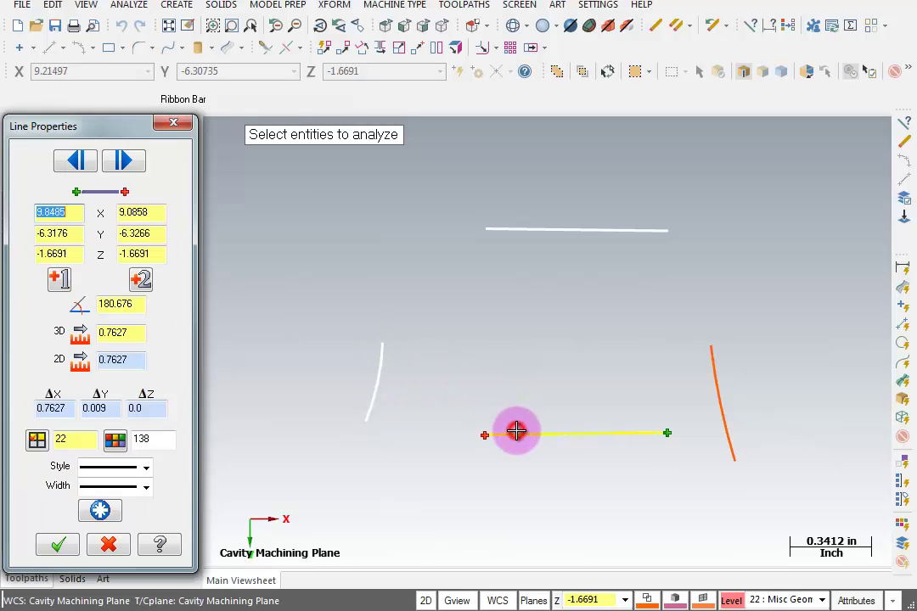
click(721, 395)
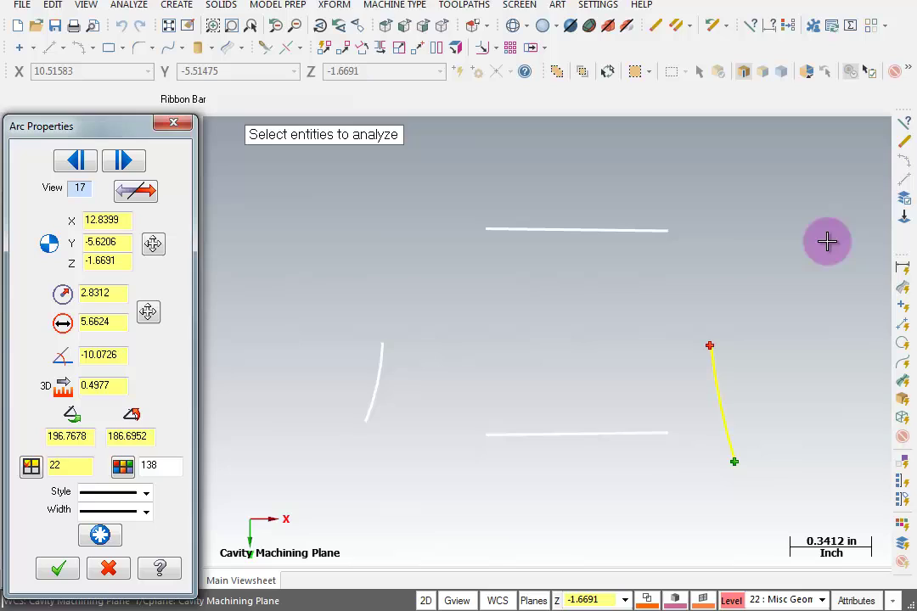
click(172, 123)
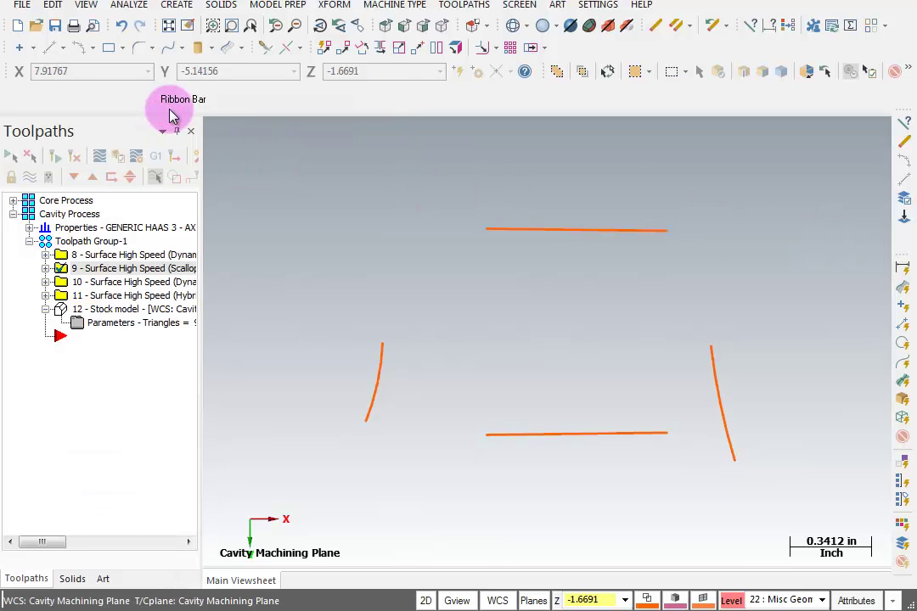
Step: Start Fillet Entities with radius 0.19 and round the top-left corner
click(141, 48)
click(250, 100)
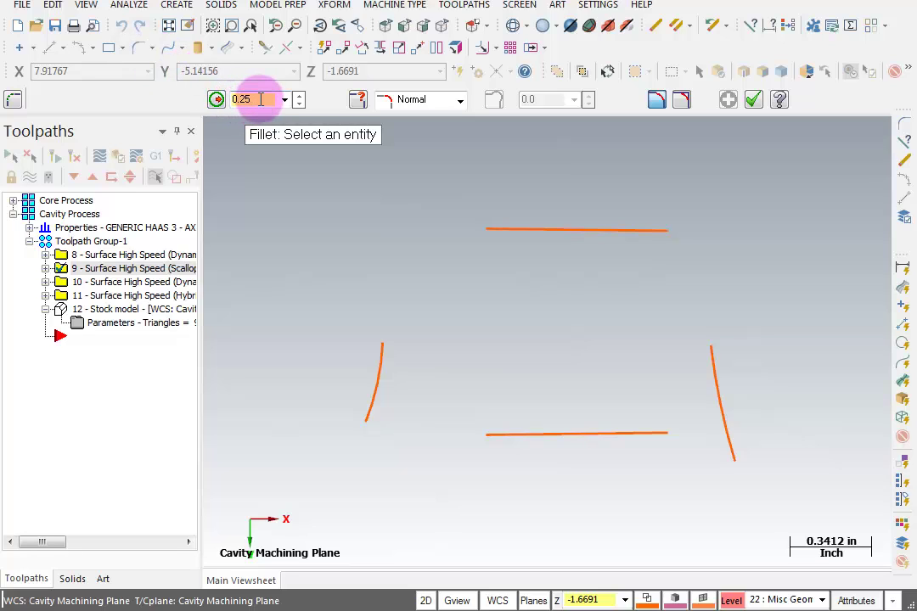
click(379, 342)
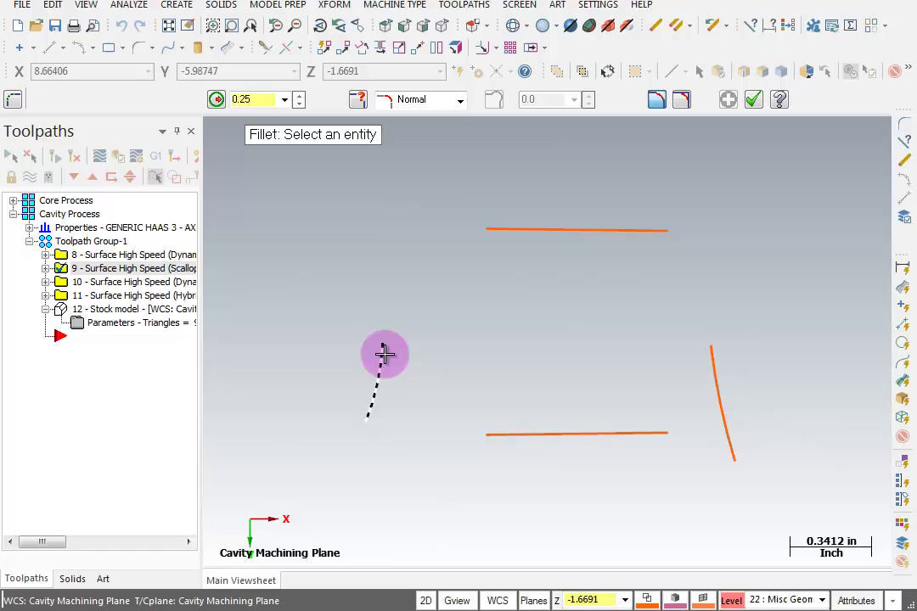
click(382, 354)
click(523, 241)
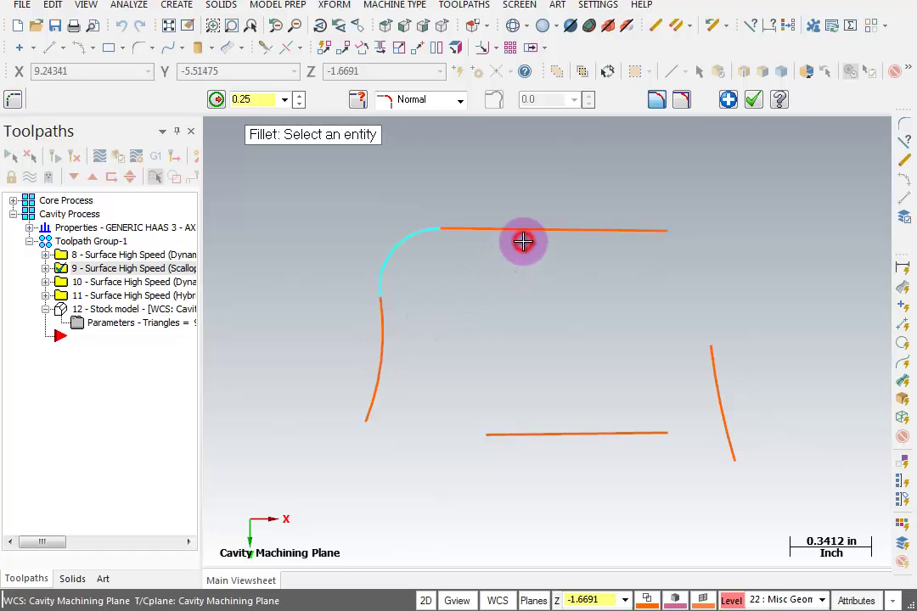
click(270, 100)
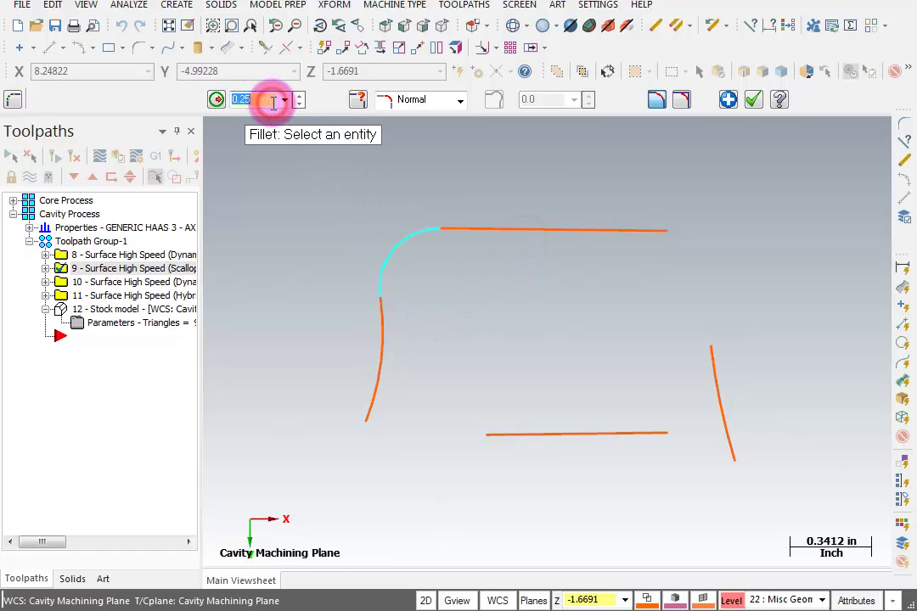
text(0.19)
key(Return)
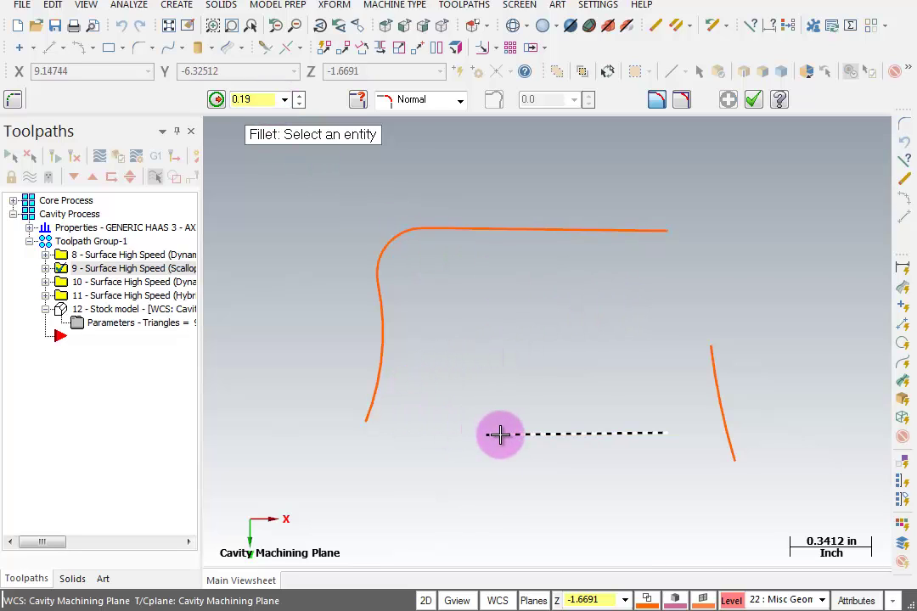
Step: Fillet the bottom-left, bottom-right and top-right corners at radius 0.19
click(553, 434)
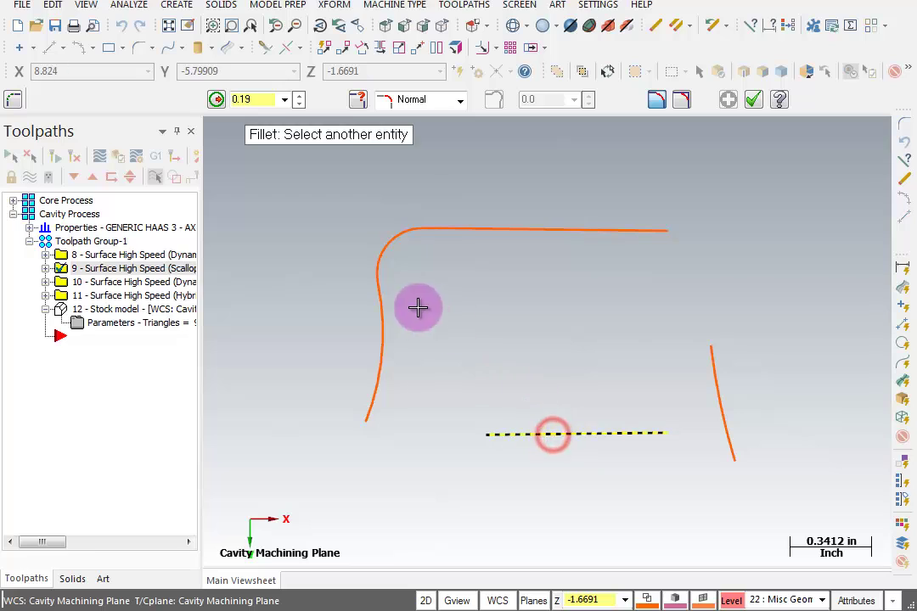
click(383, 354)
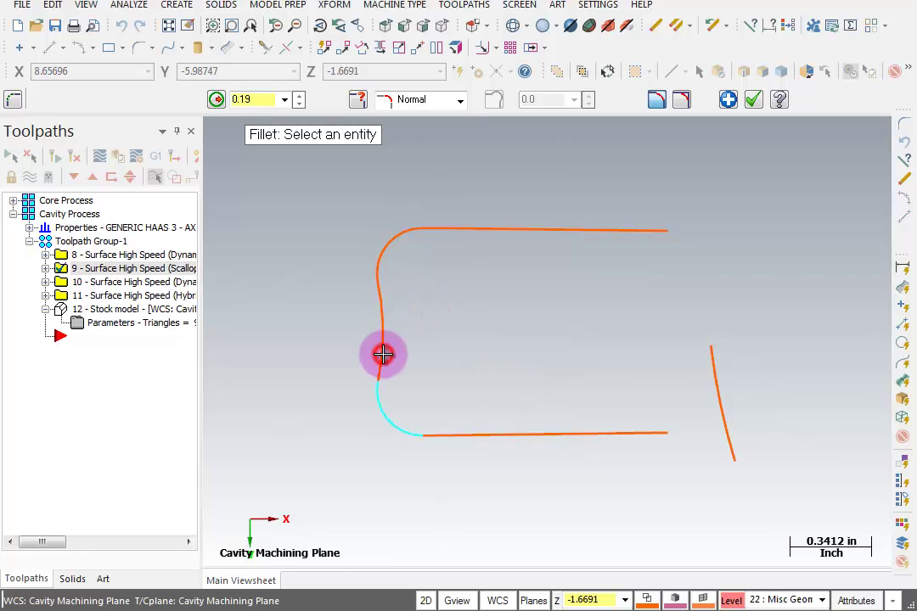
click(568, 430)
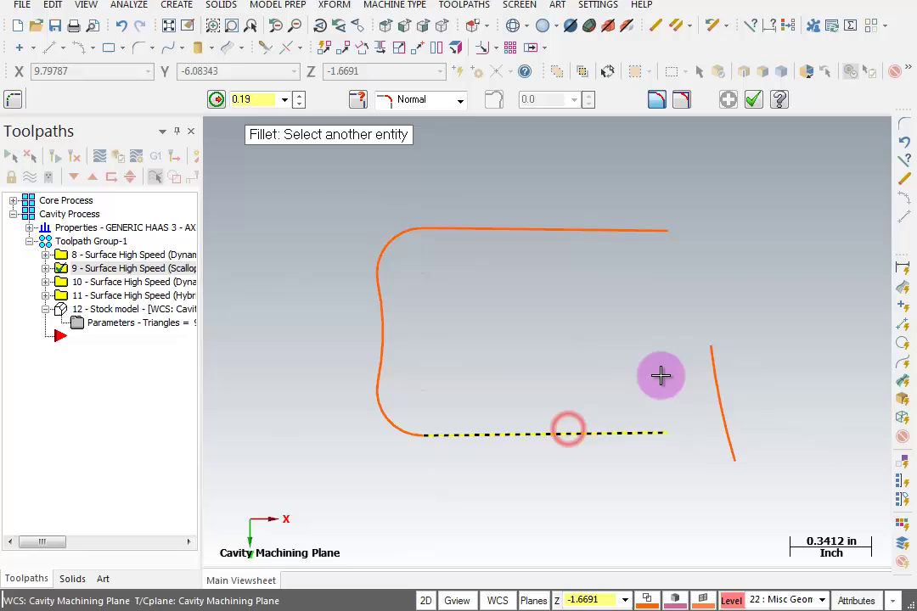
click(708, 350)
click(705, 351)
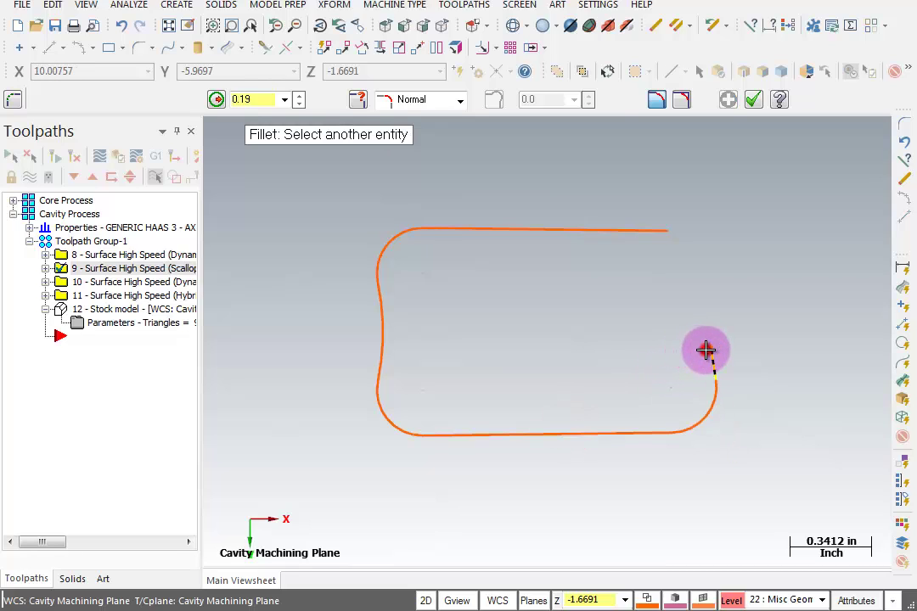
click(631, 231)
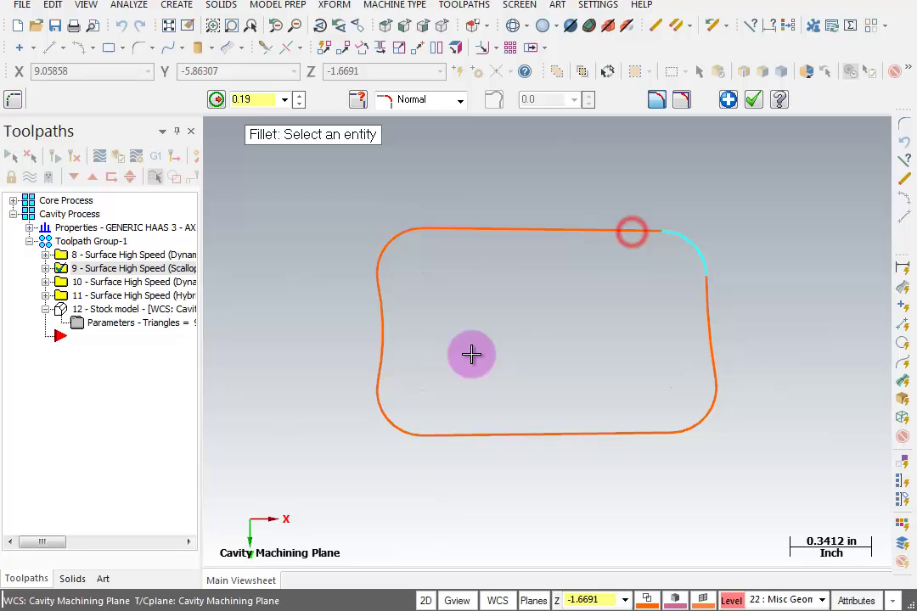
click(754, 100)
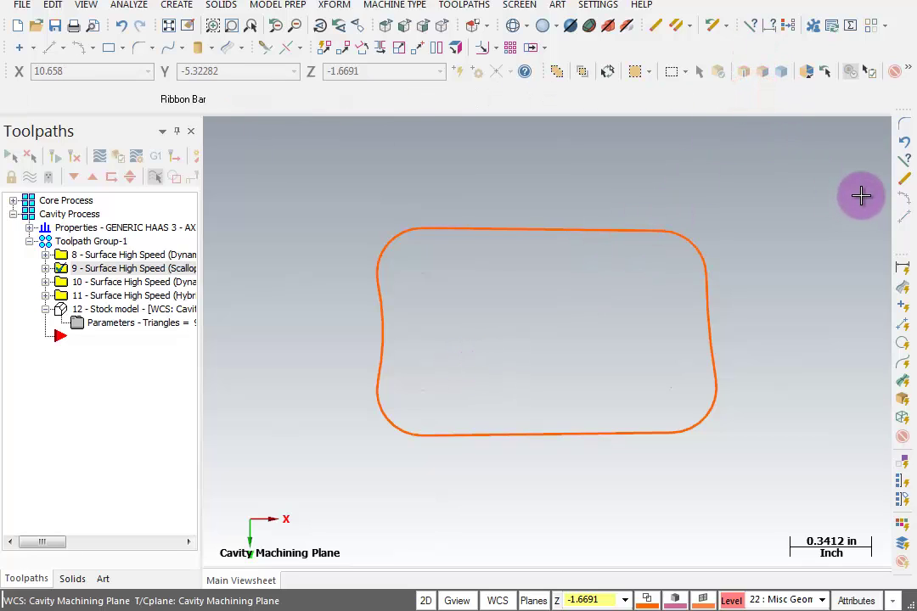
Step: Make level 3, Cover Cavity Solid, visible again
key(alt+z)
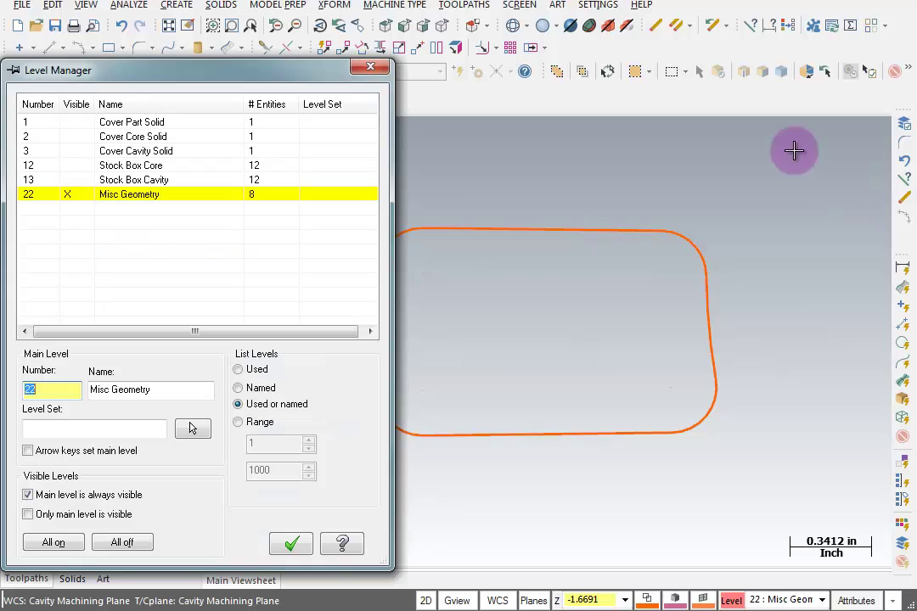
click(68, 151)
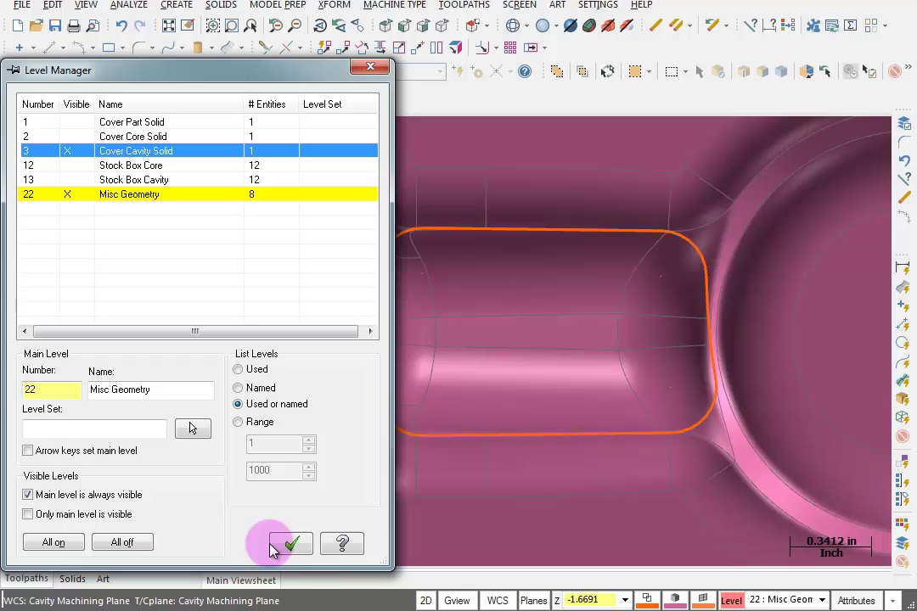
click(293, 546)
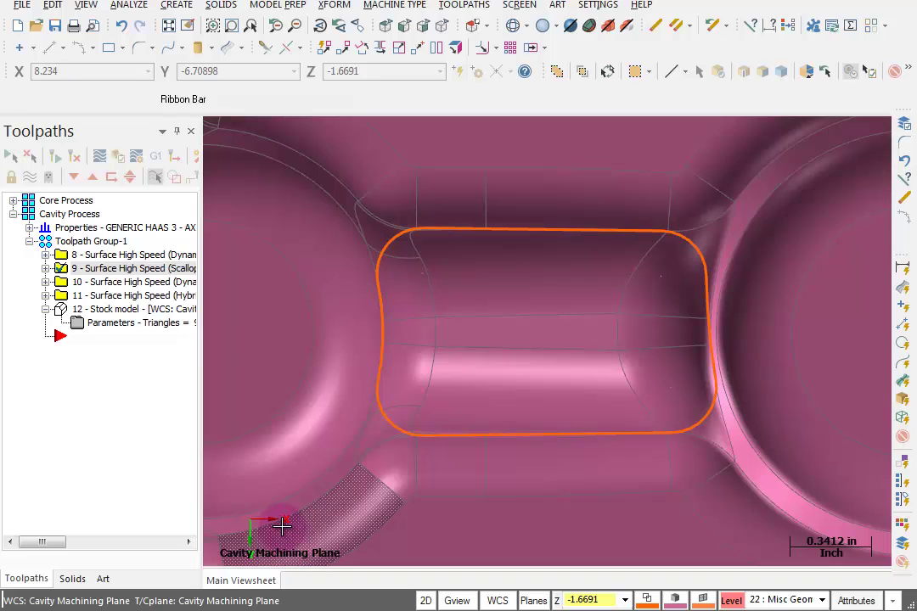
Step: Create a Pocket toolpath chained to the rounded channel outline with wireframe chaining
click(465, 7)
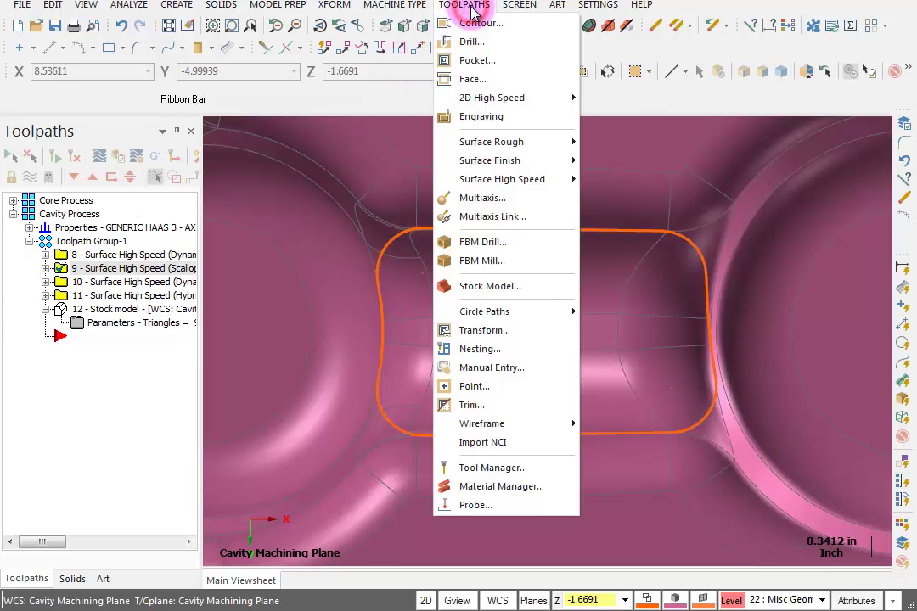
click(488, 62)
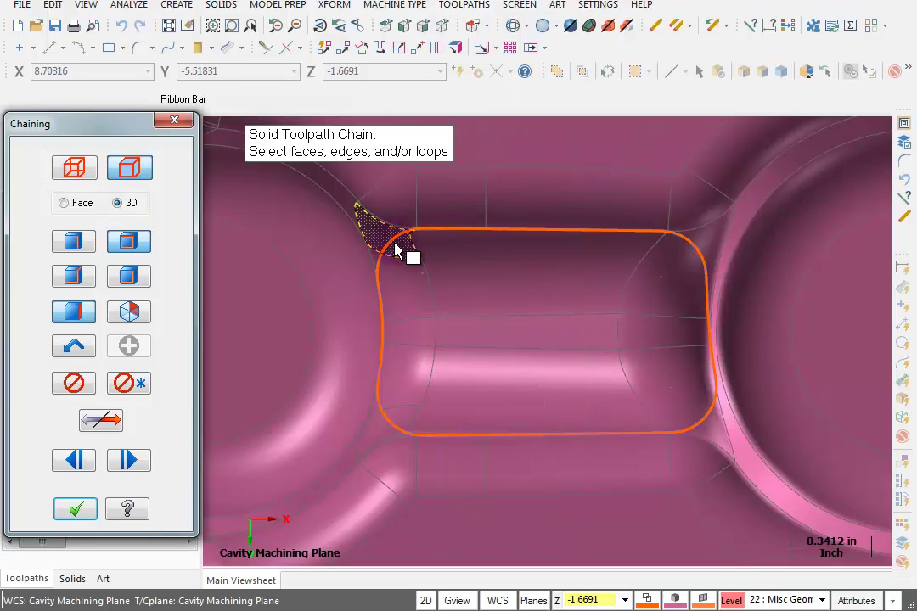
click(73, 169)
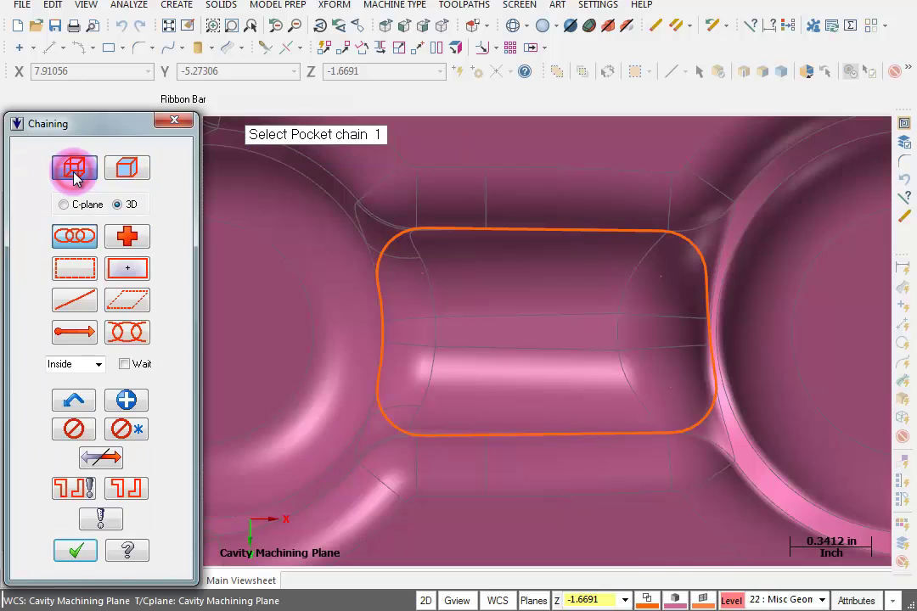
click(379, 269)
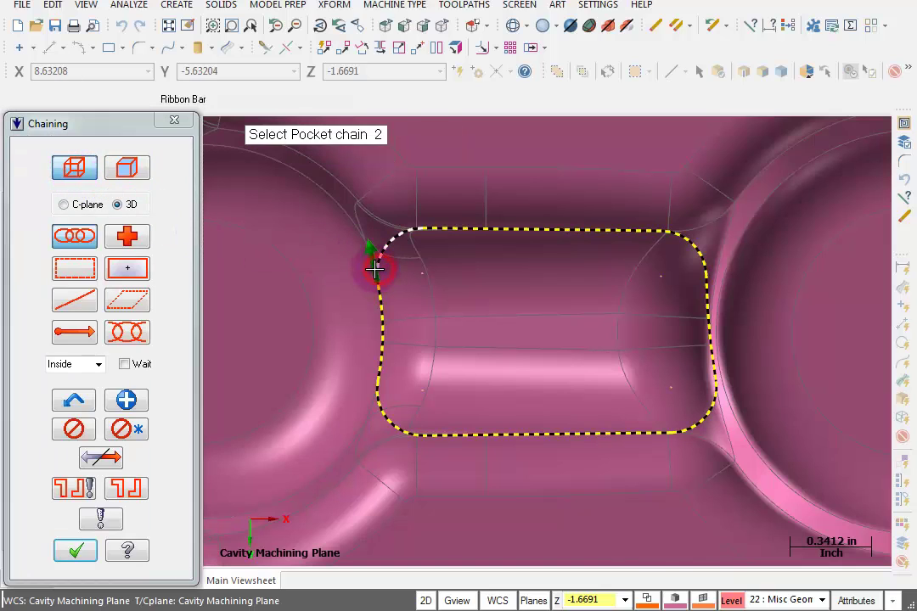
click(77, 550)
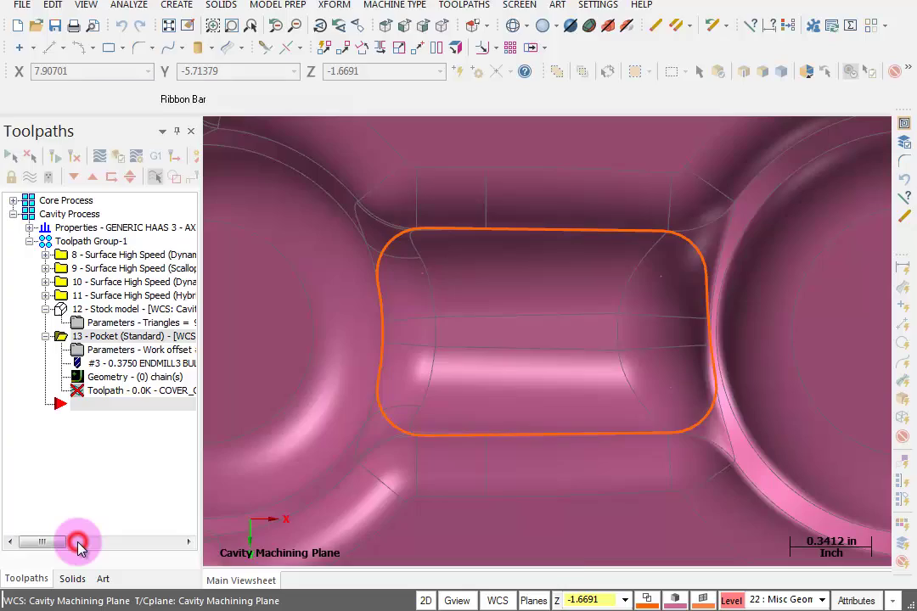
click(273, 132)
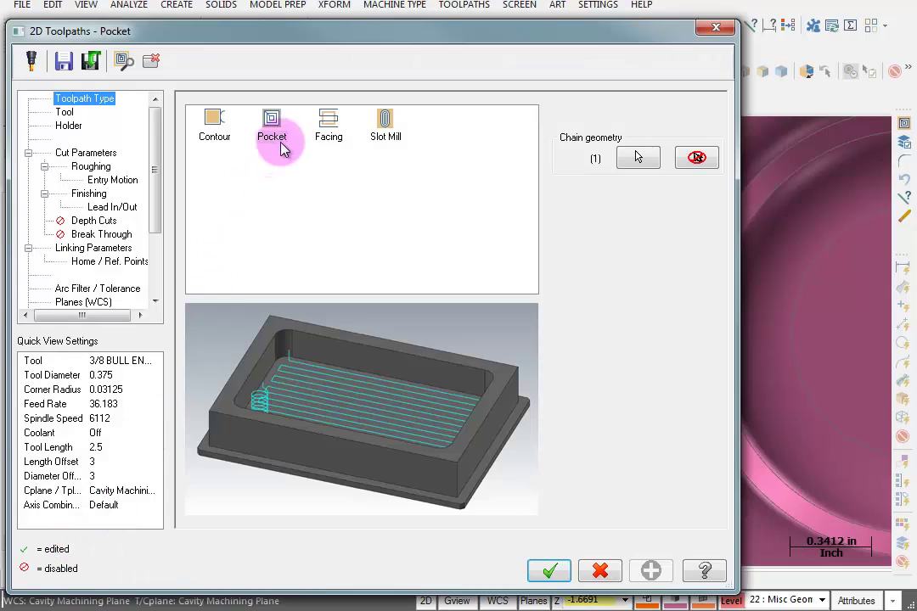
Step: Give the pocket the 1/4 FLAT ENDMILL and leave 0.0 stock on walls and floors
click(44, 112)
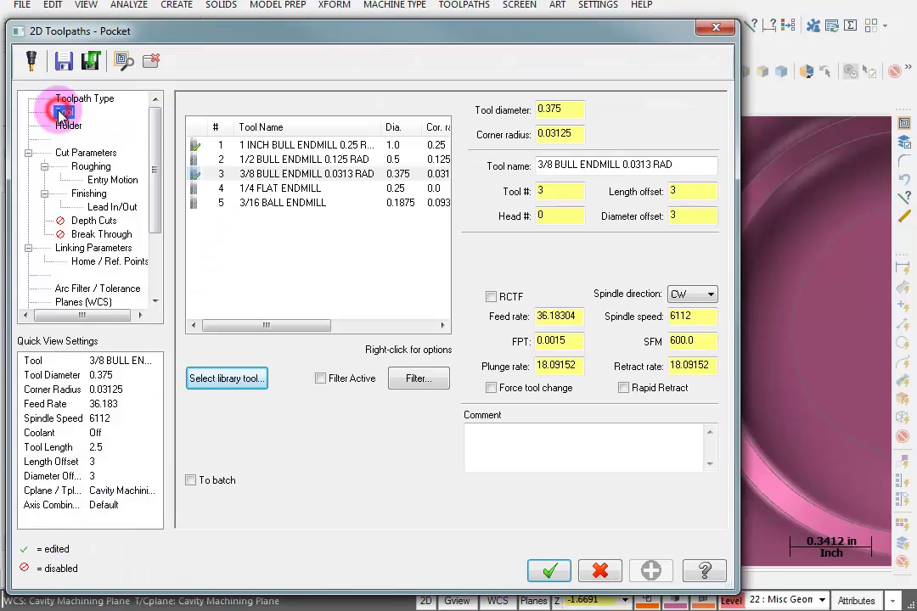
click(273, 190)
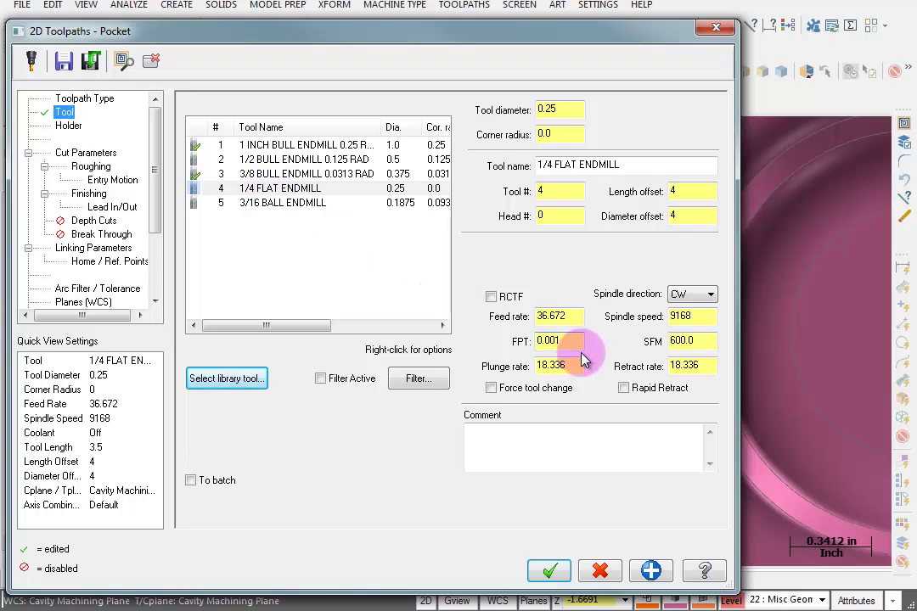
click(85, 153)
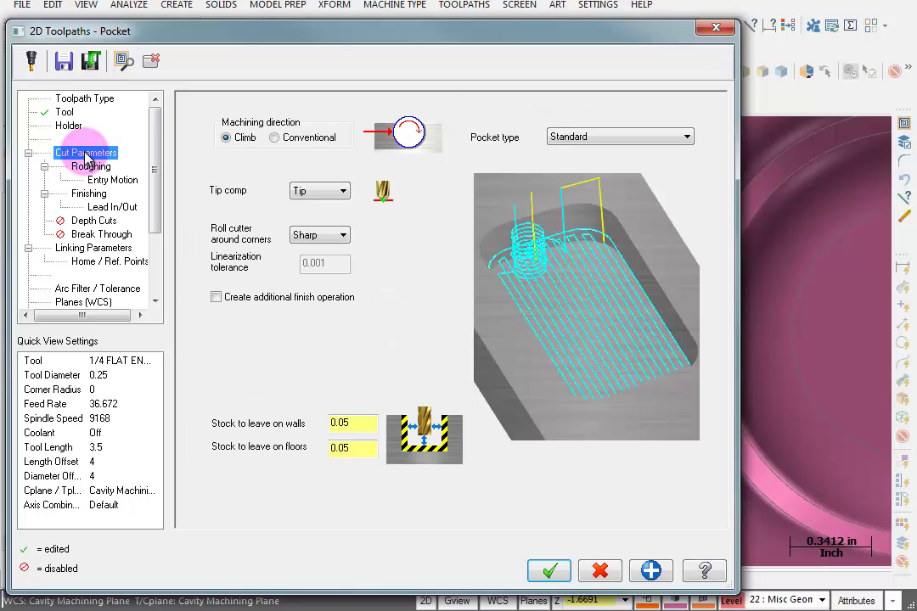
double_click(365, 423)
text(0.0)
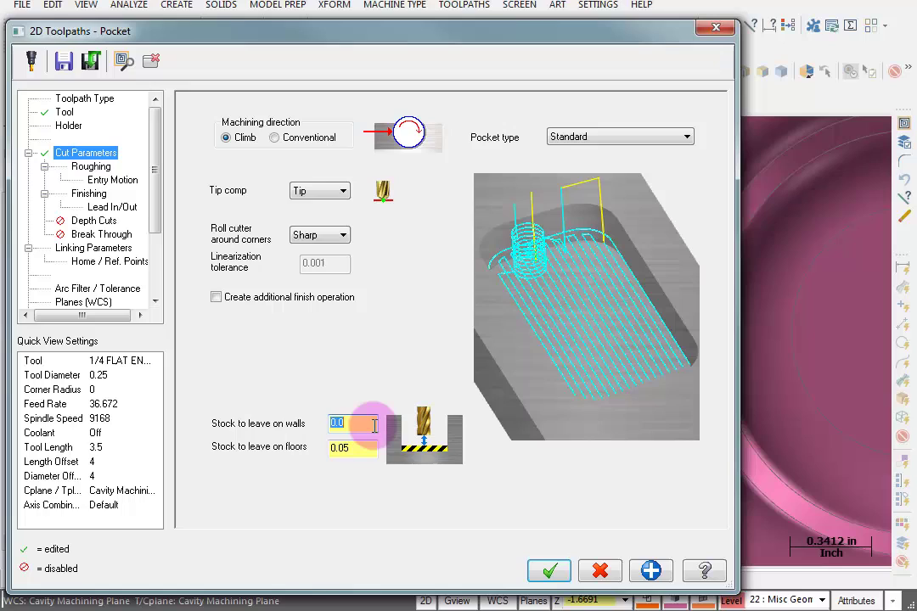
text(0)
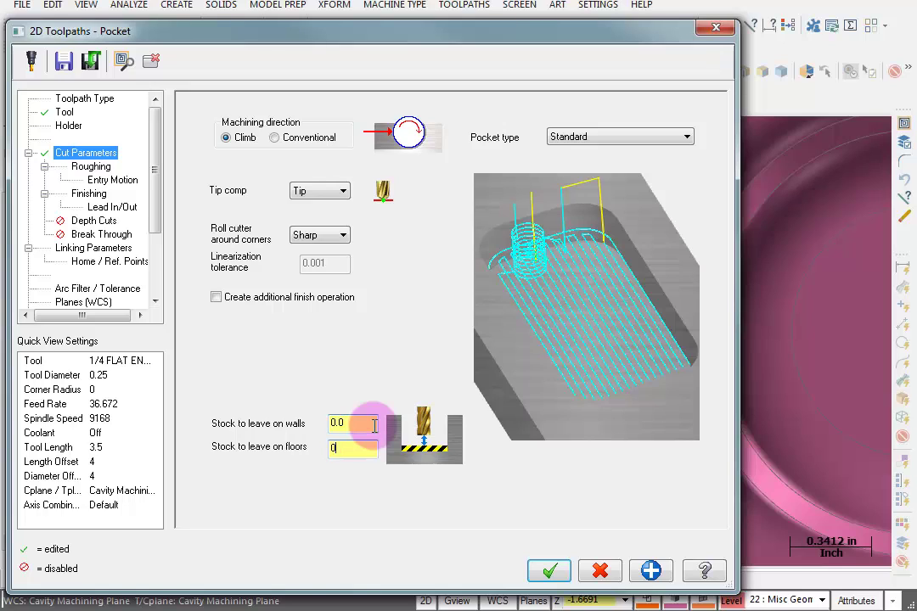
text(.0)
key(Tab)
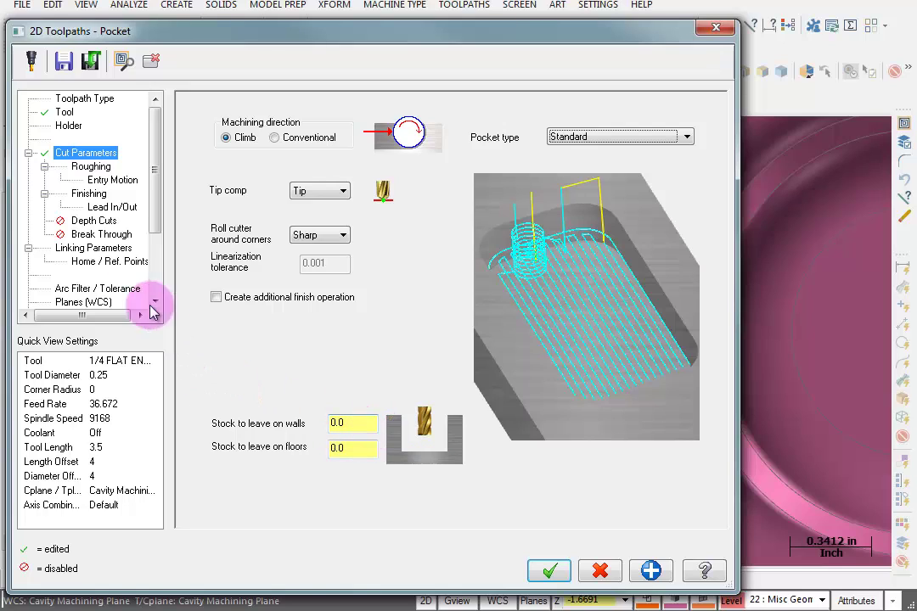
Step: Use Parallel Spiral roughing at 6% stepover with spiral inside-to-outside off, and depth -.1
click(90, 167)
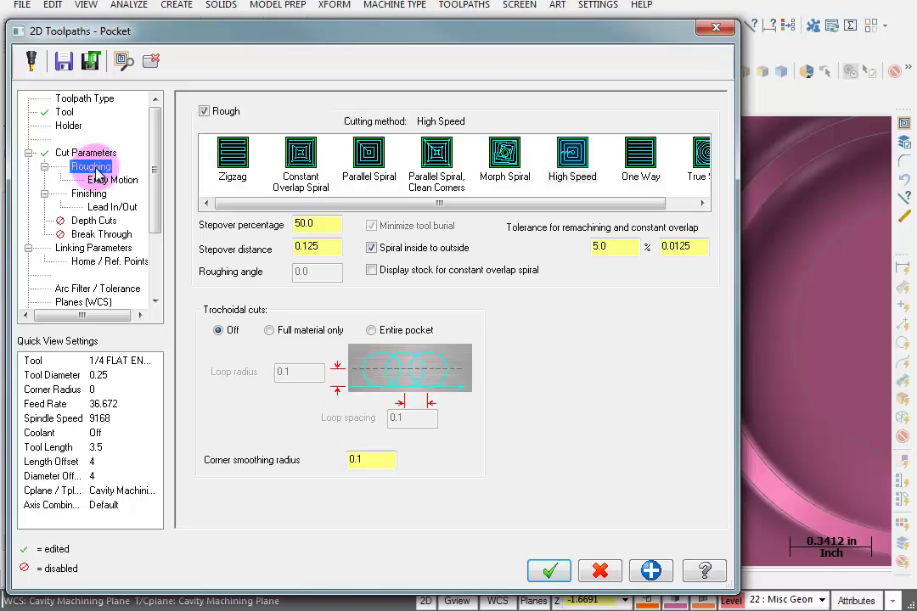
click(369, 155)
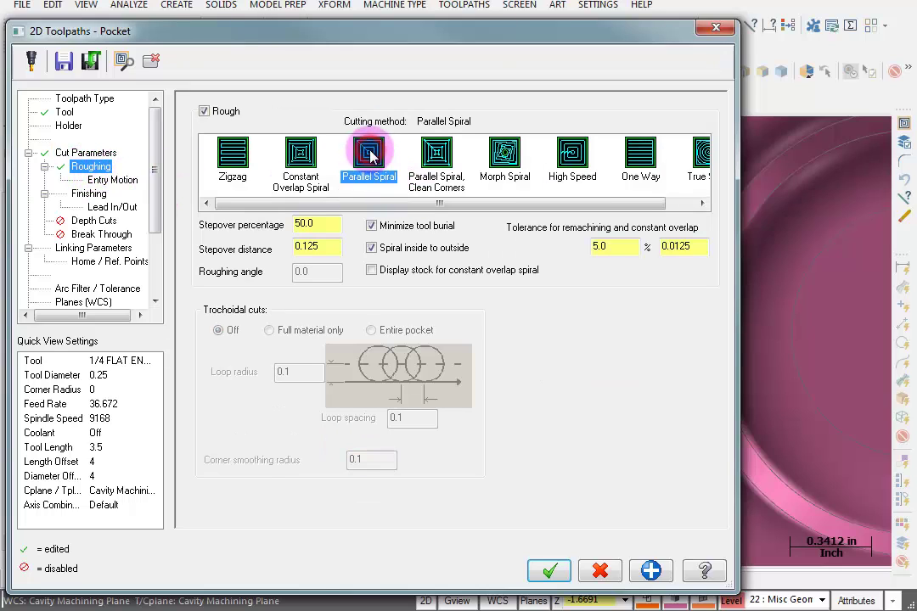
click(317, 225)
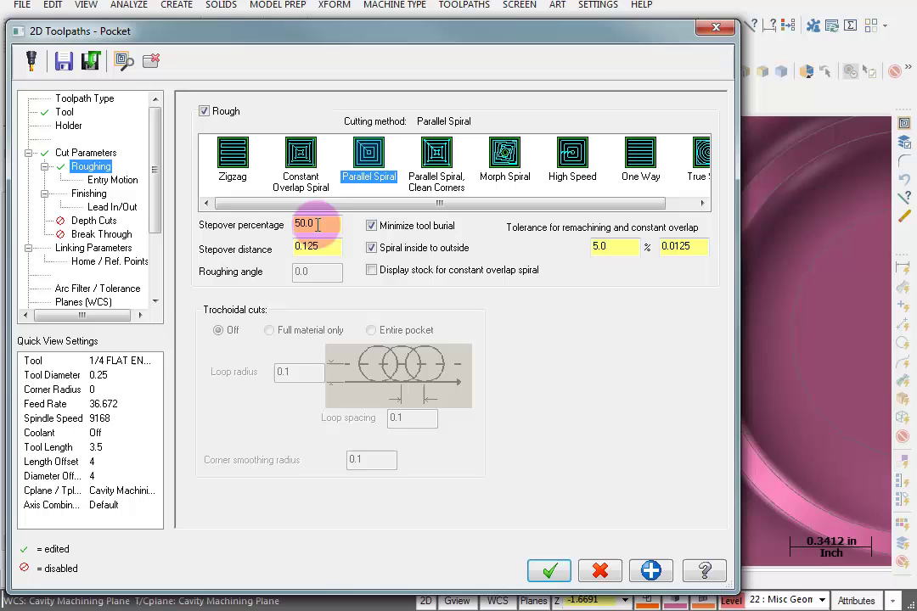
double_click(317, 225)
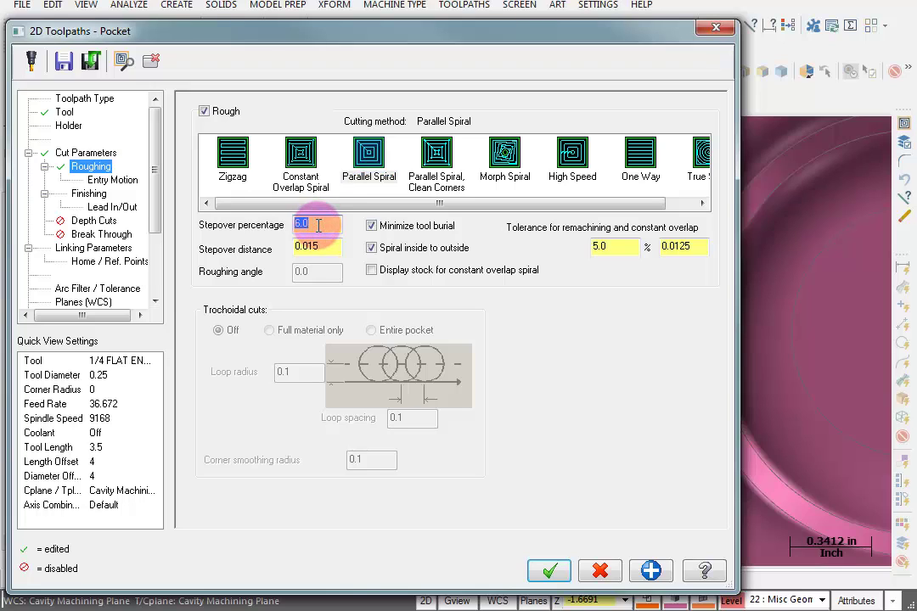
click(319, 247)
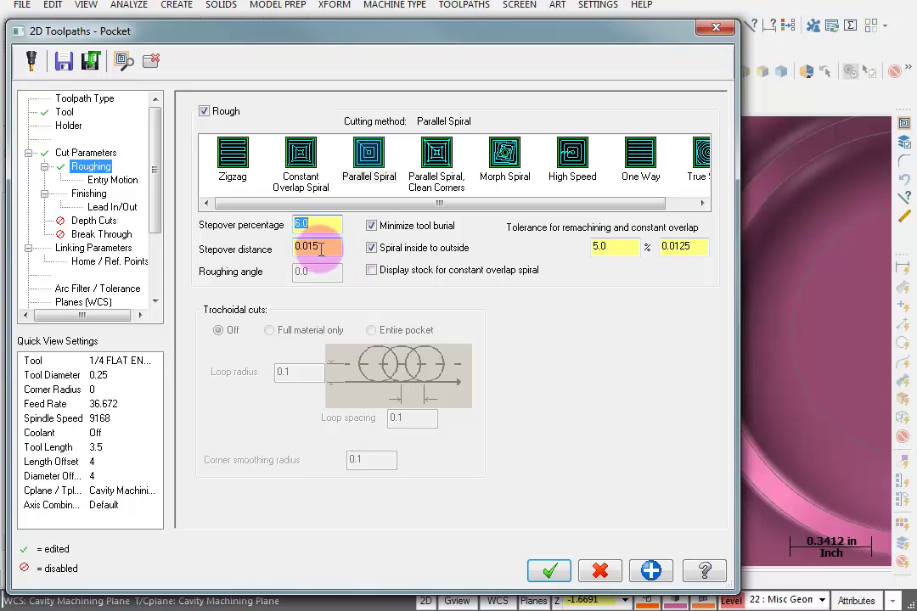
click(371, 247)
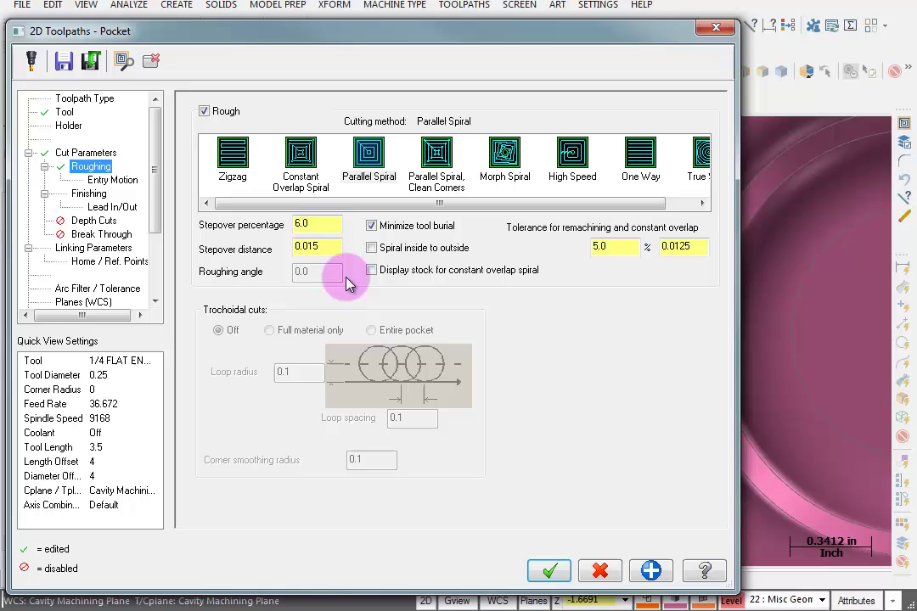
click(123, 247)
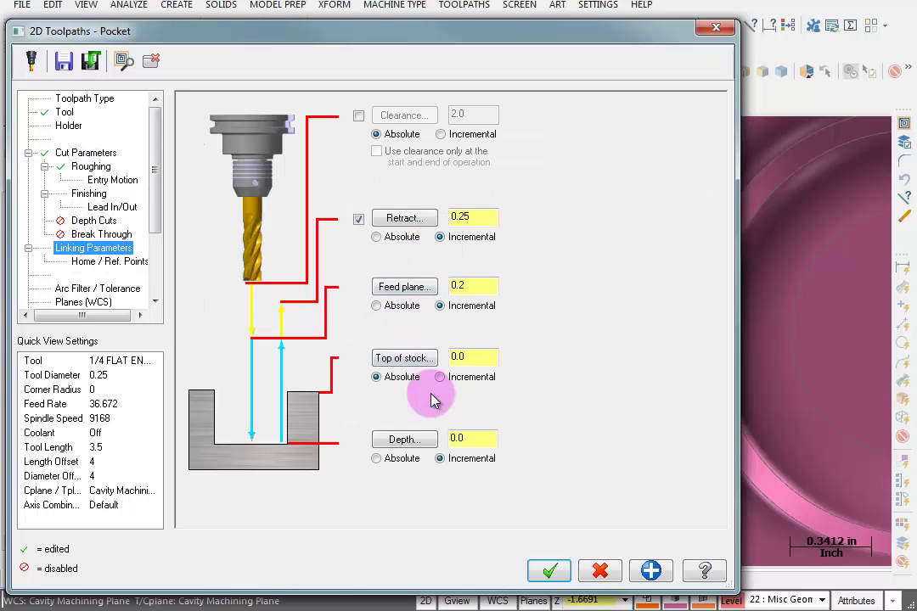
double_click(475, 438)
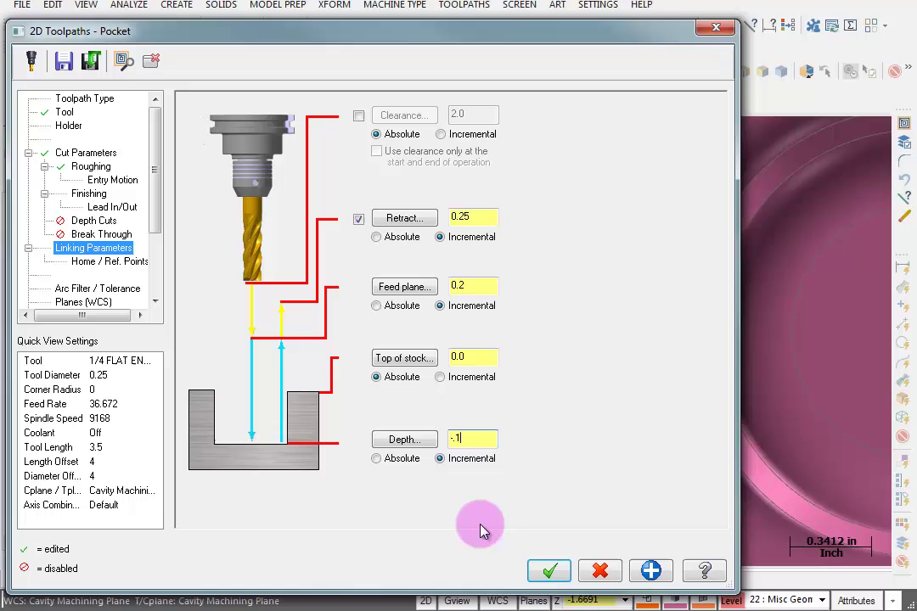
Step: Generate the pocket toolpath and move the insert point to just after operation 11
click(552, 572)
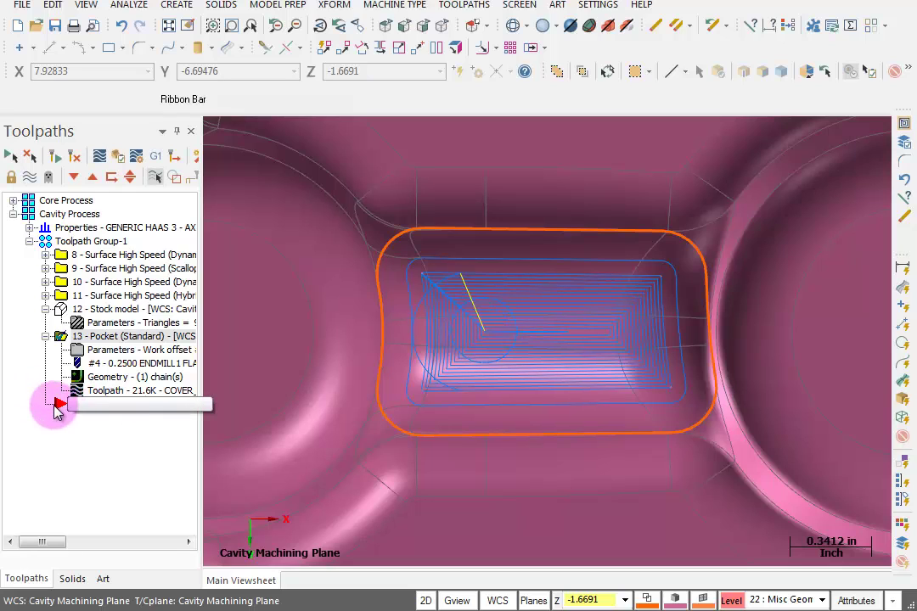
click(58, 297)
drag(58, 296, 47, 294)
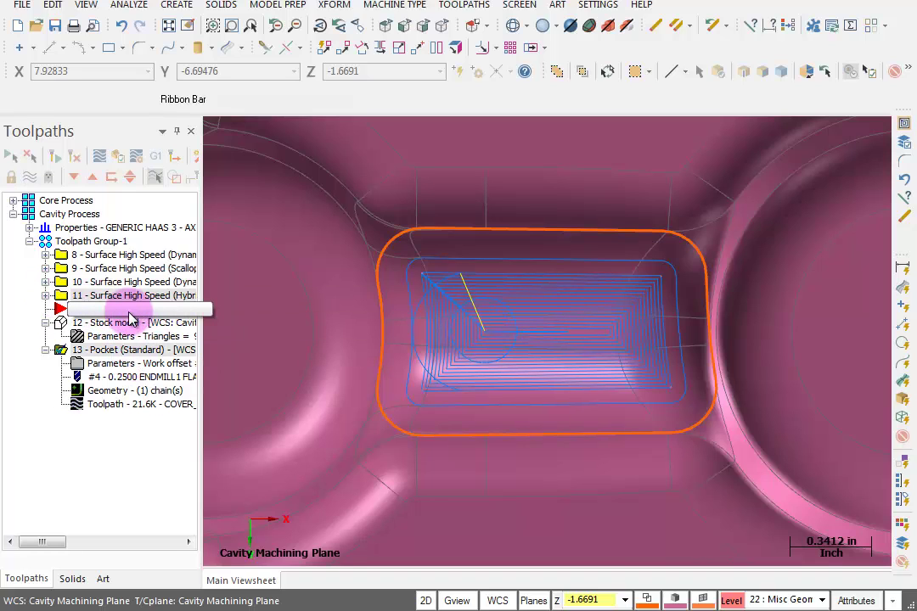
Step: Start a Surface High Speed Project toolpath using all 121 model surfaces as drive surfaces
click(466, 7)
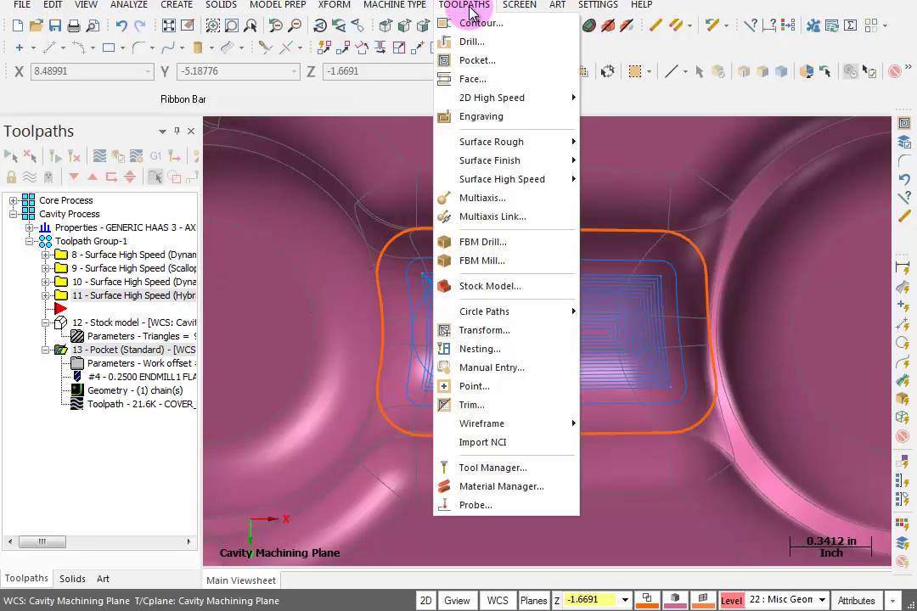
mouse_move(503, 188)
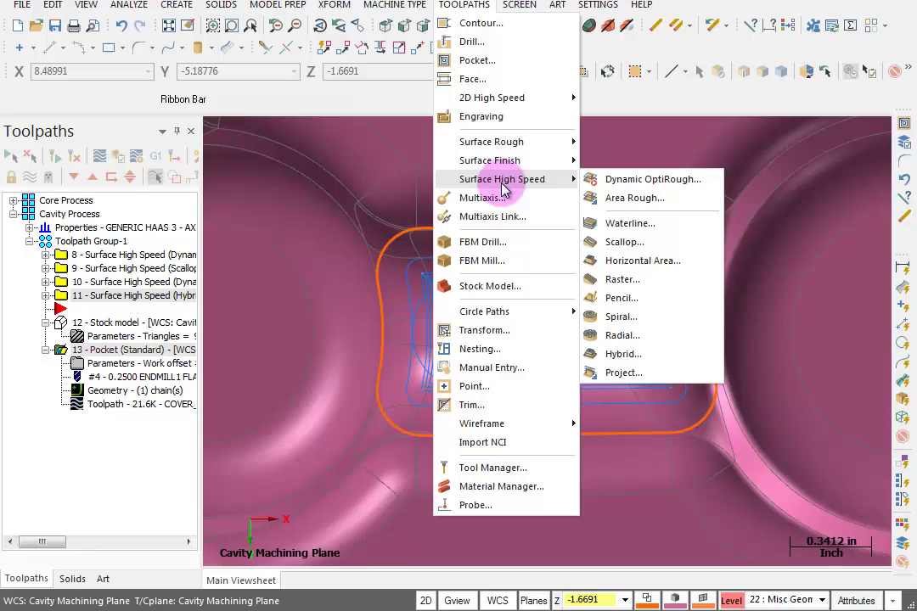
click(647, 374)
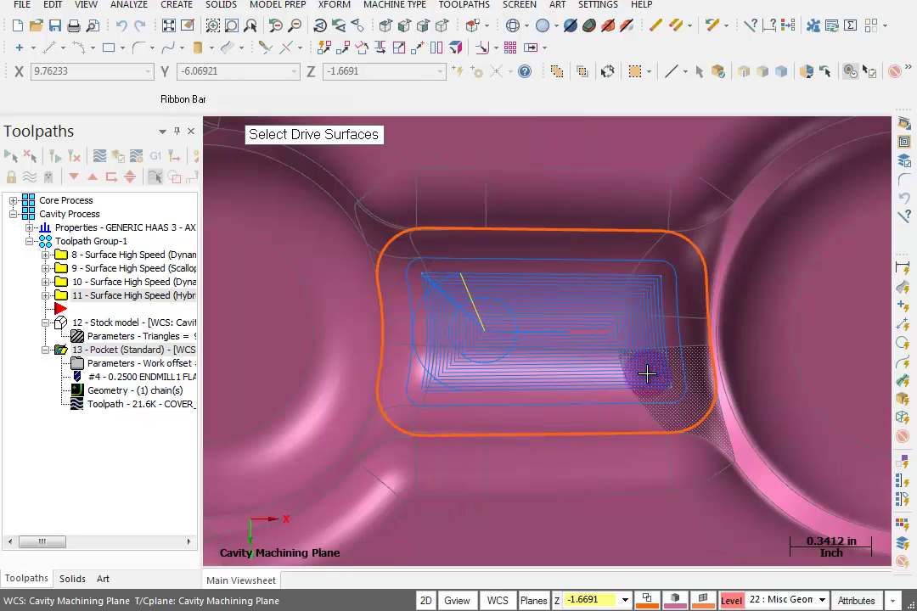
click(544, 147)
key(Return)
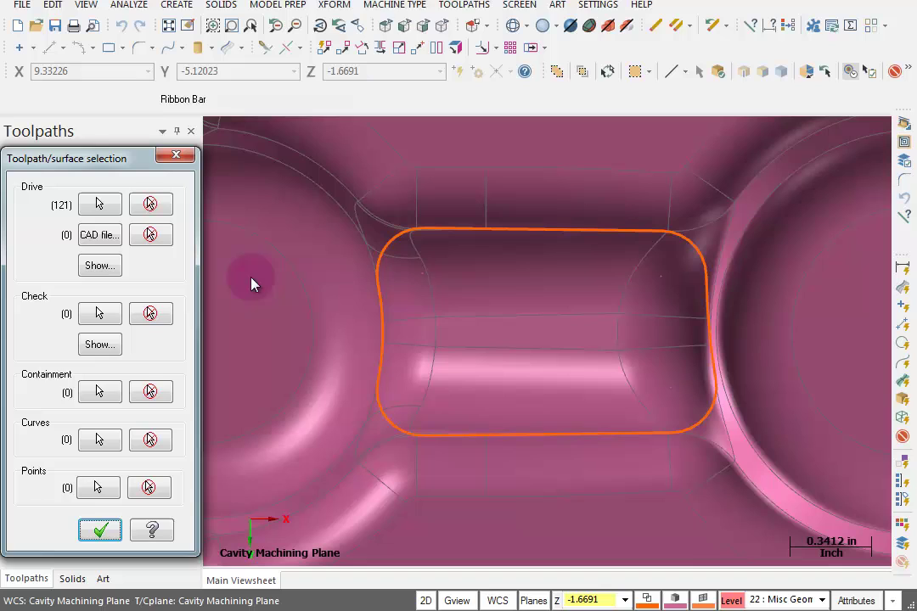
Step: Chain the rounded channel outline as the containment boundary and accept the selections
click(99, 391)
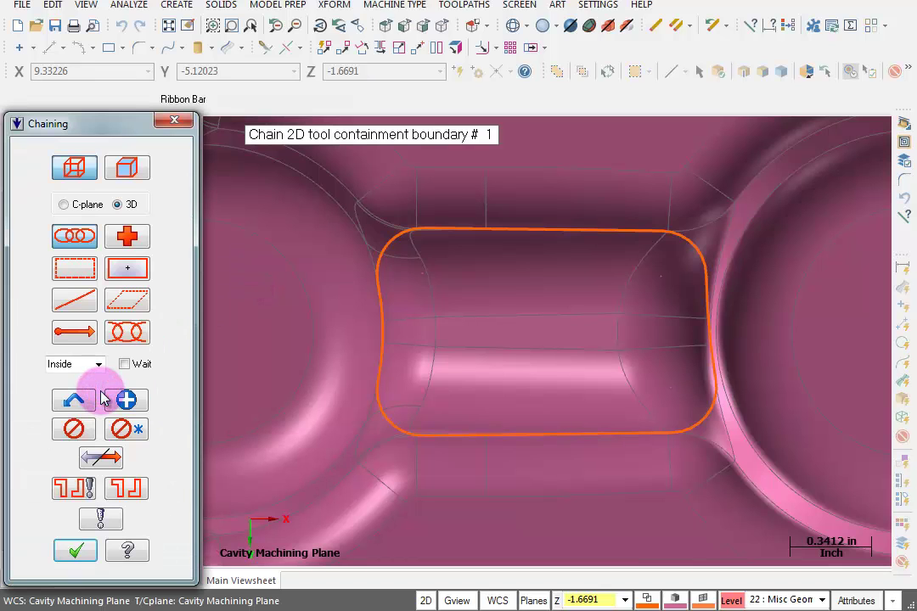
click(72, 167)
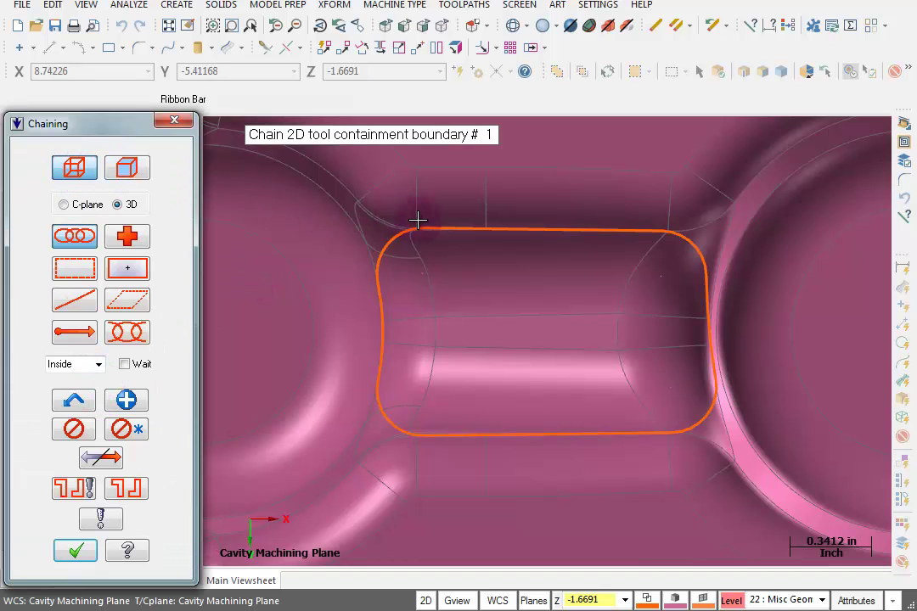
click(450, 228)
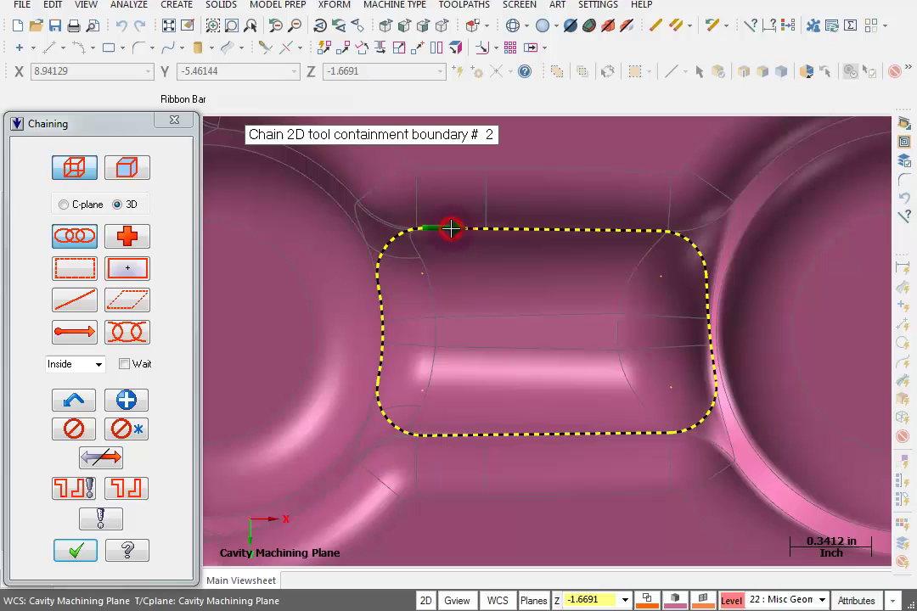
click(73, 551)
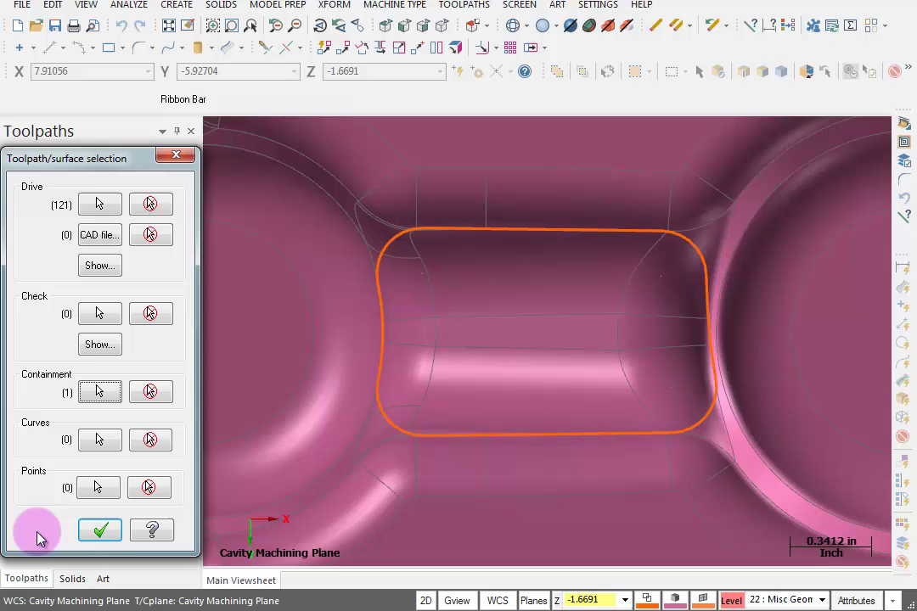
click(101, 531)
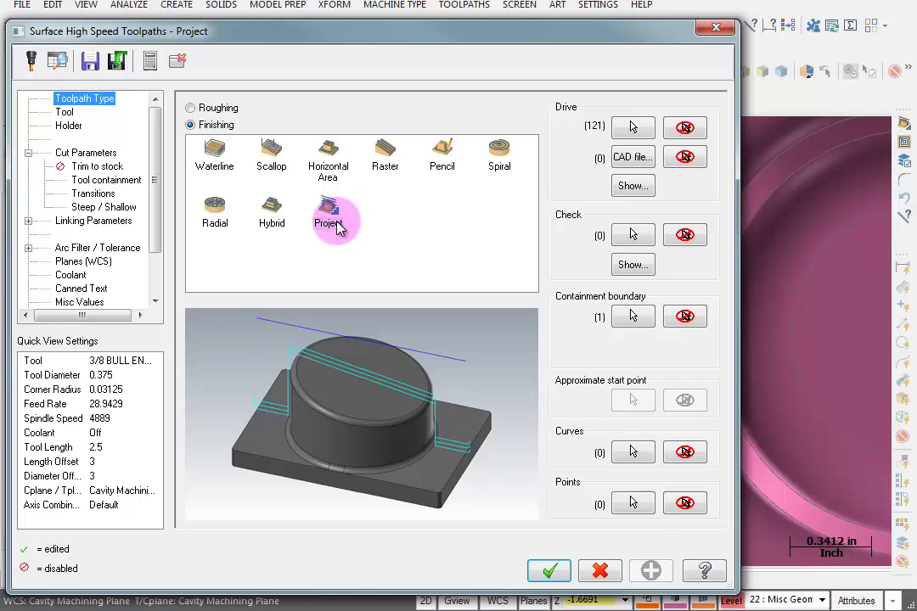
Step: Pick the 1/4 BALL ENDMILL from the filtered tool library and add the comment 'Finish The Channel'
click(63, 112)
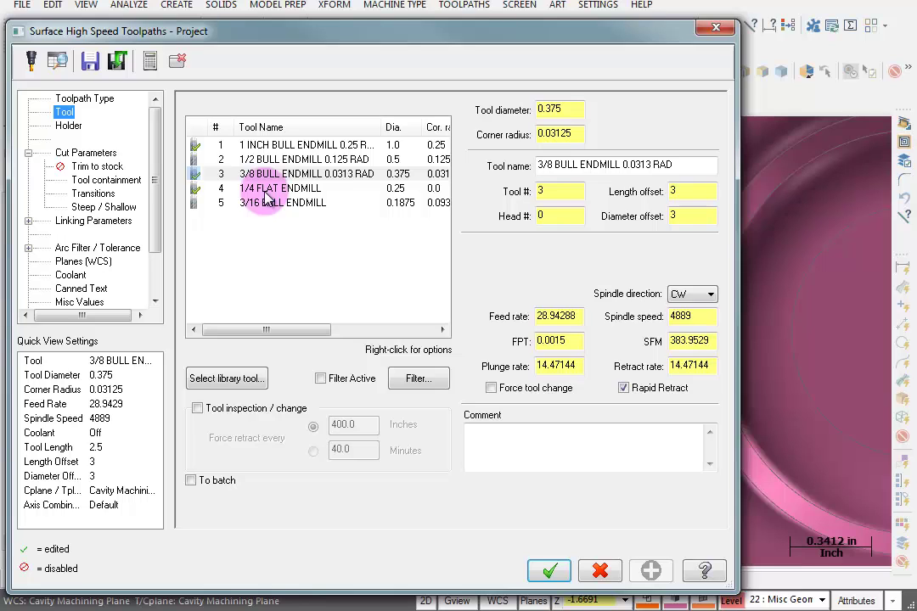
click(230, 380)
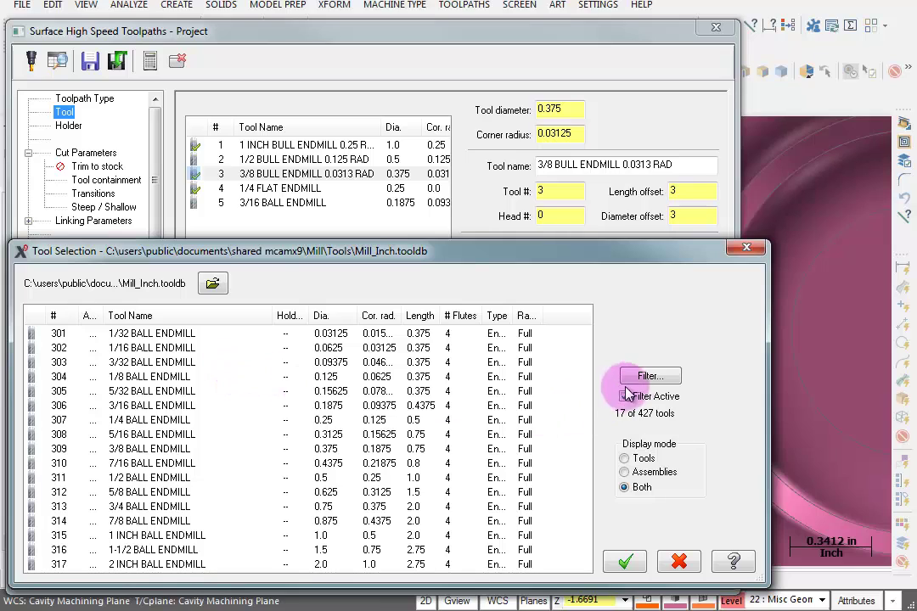
click(648, 376)
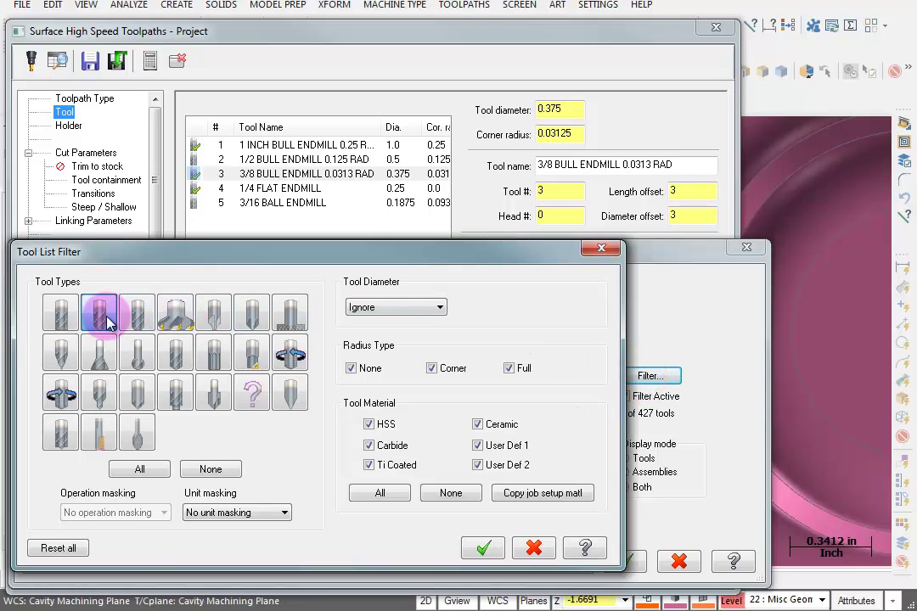
click(482, 547)
click(154, 419)
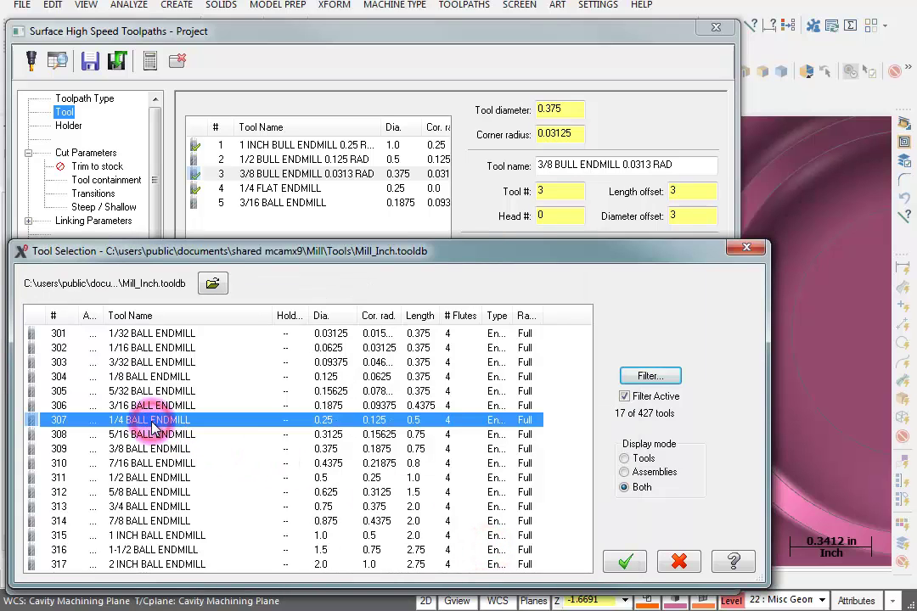
double_click(153, 419)
click(503, 445)
text(Finish The Channel)
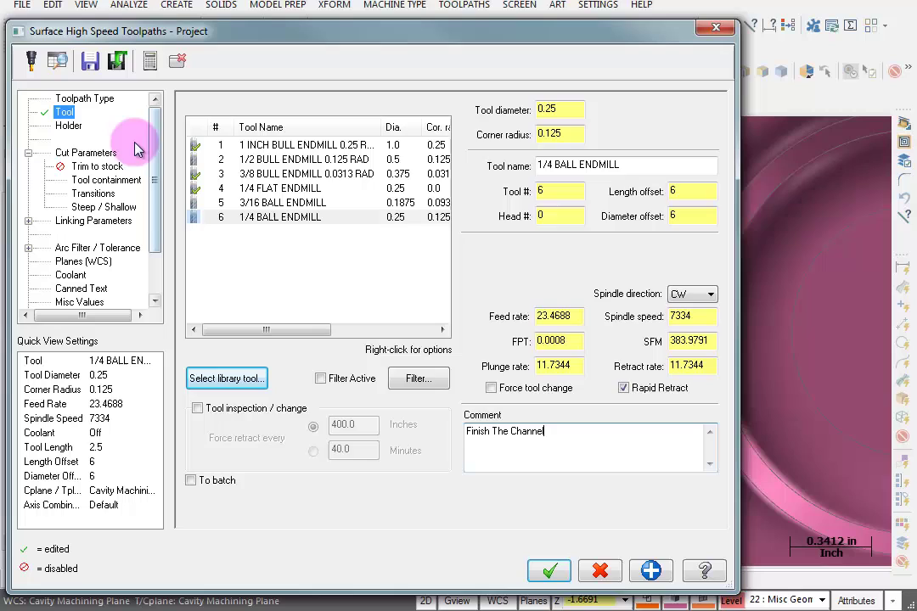
Step: Leave 0.0 stock on drive surfaces and project the Pocket operation 14 toolpath
click(83, 154)
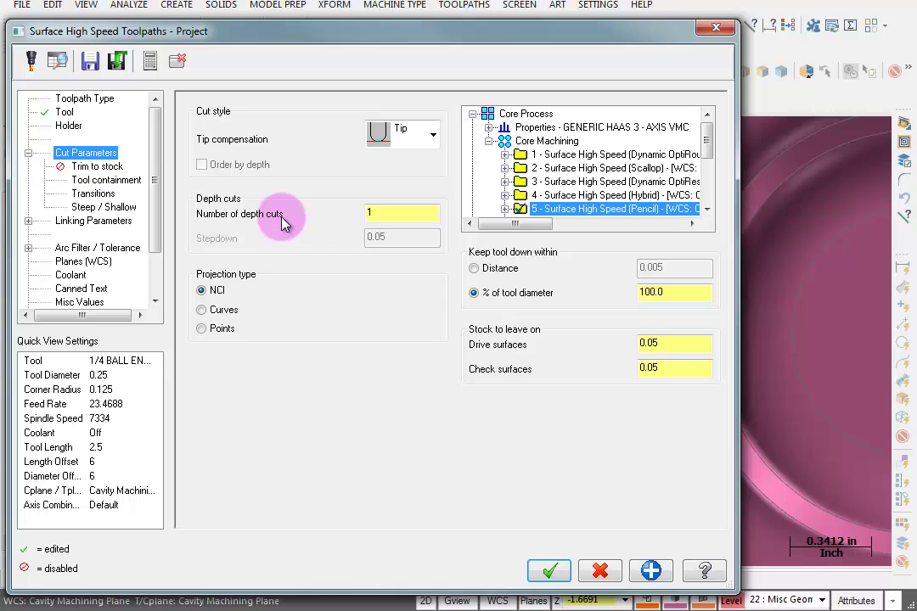
double_click(680, 343)
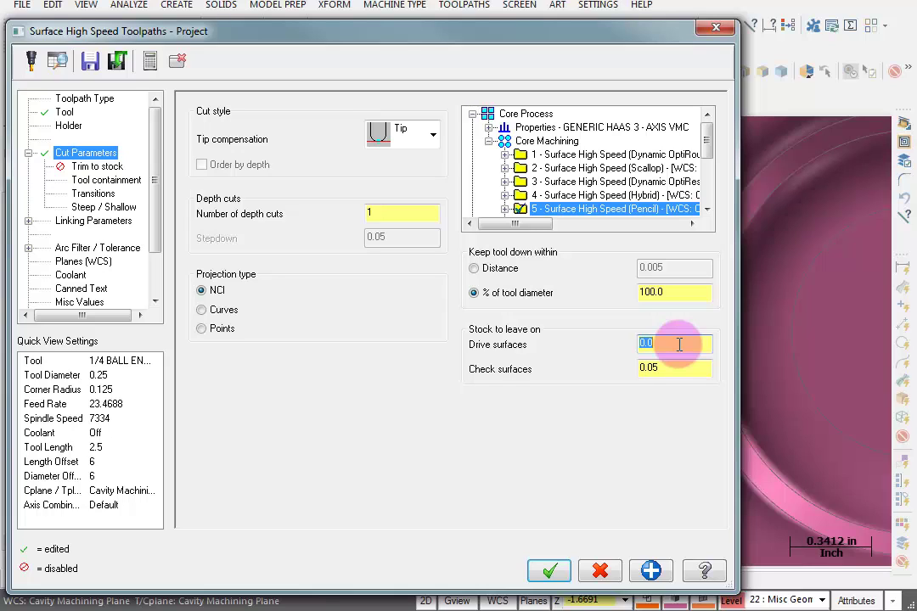
key(Tab)
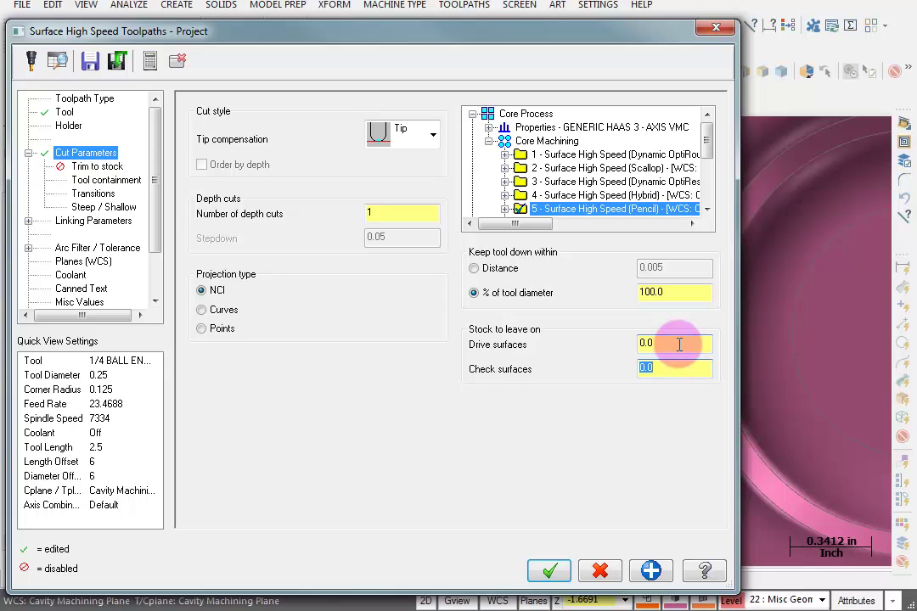
drag(708, 136, 715, 203)
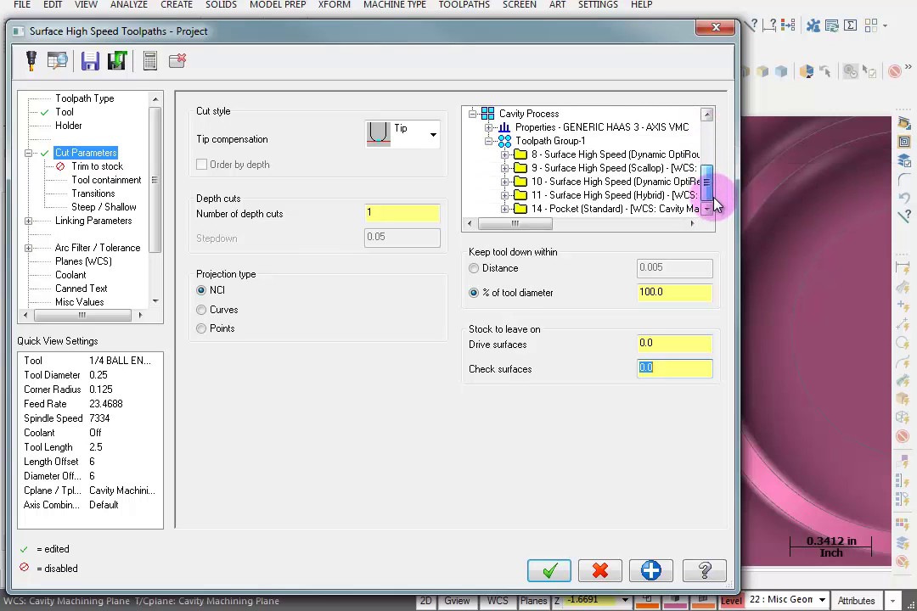
click(571, 213)
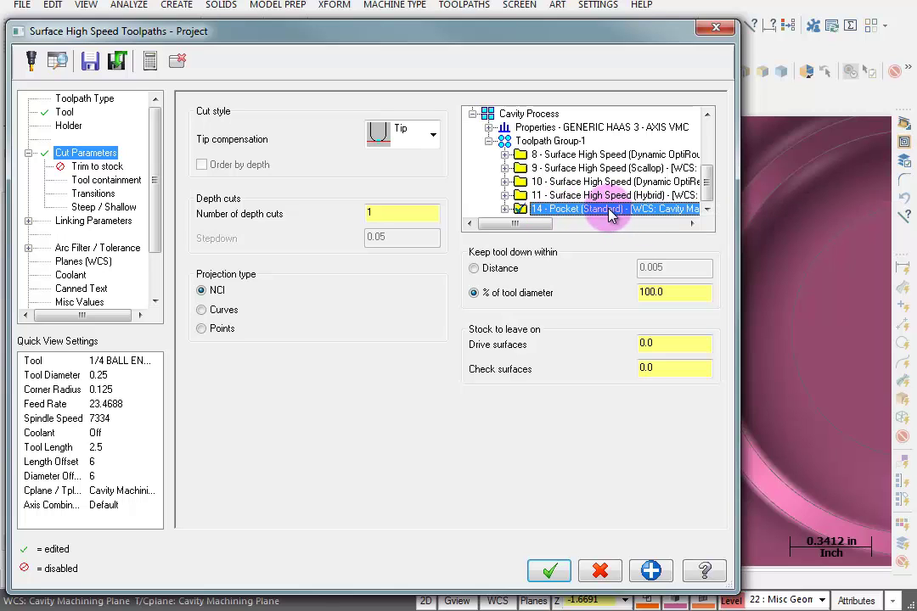
Step: Set the clearance plane to 0.1 in the linking settings and accept the parameters
click(96, 166)
click(99, 180)
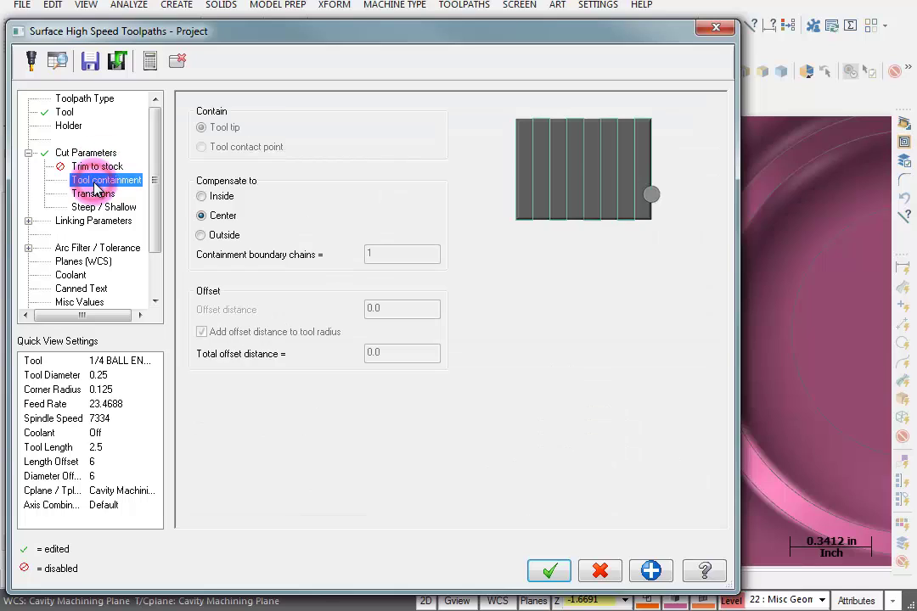
click(92, 194)
click(85, 207)
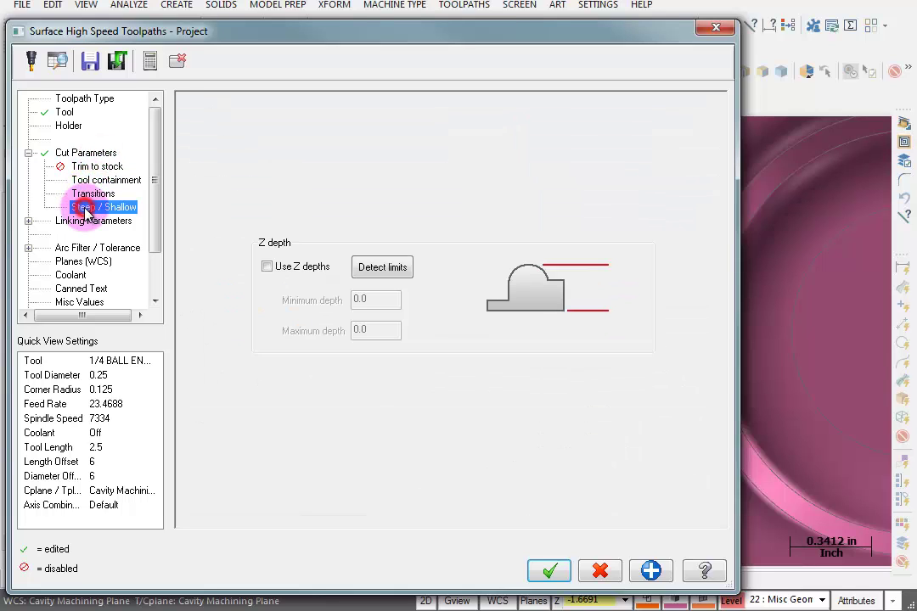
click(88, 222)
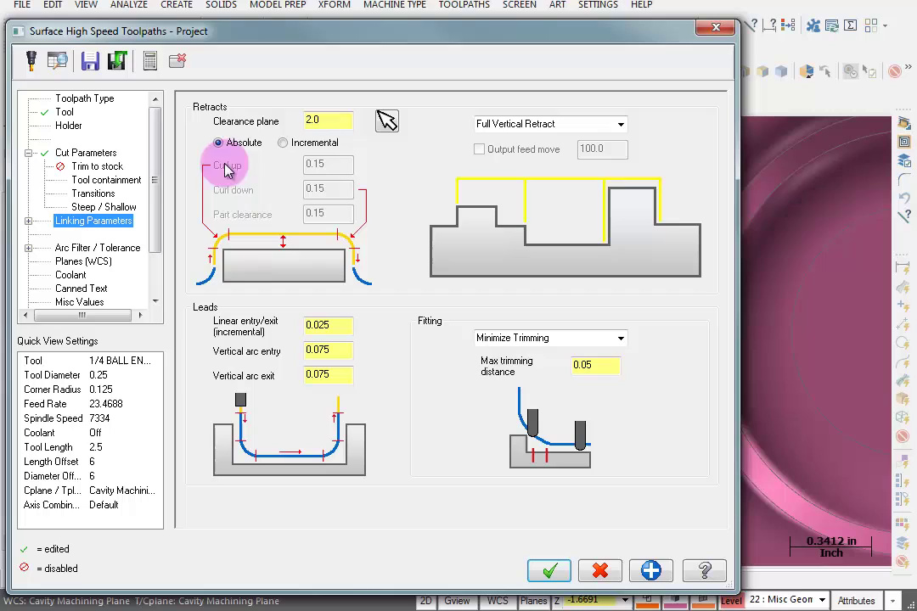
double_click(329, 118)
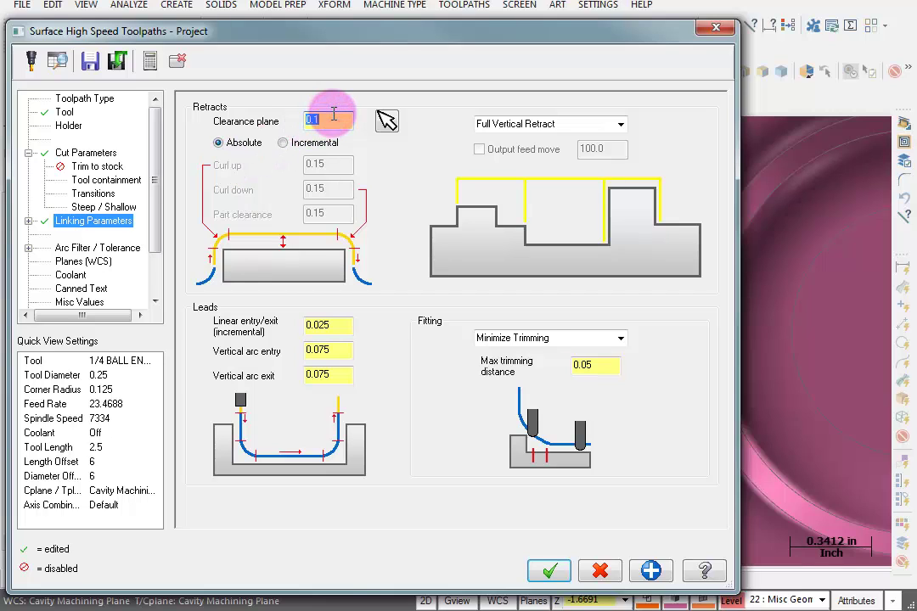
click(552, 570)
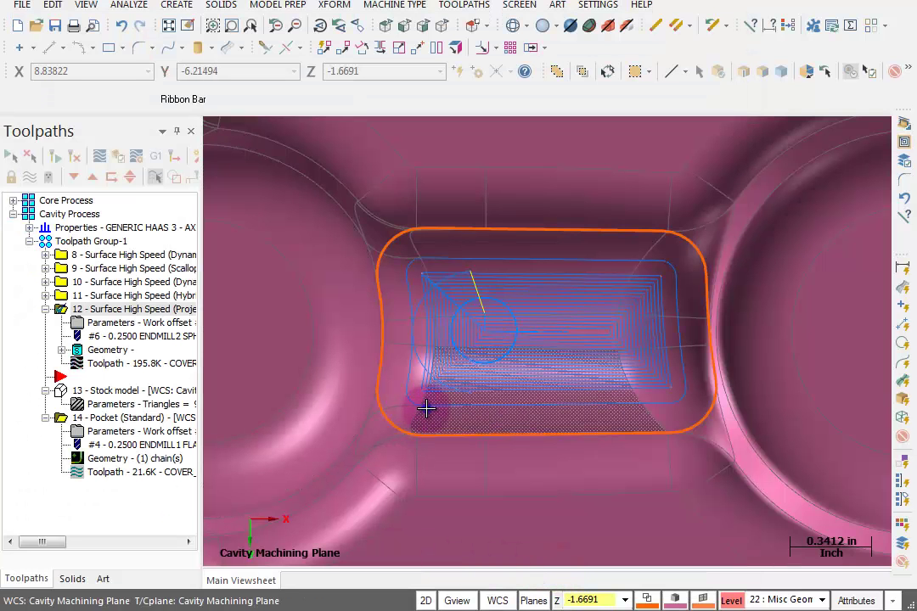
Step: Switch to Isometric (WCS) view and zoom in on the channel toolpath and orange outline
right_click(426, 409)
click(481, 327)
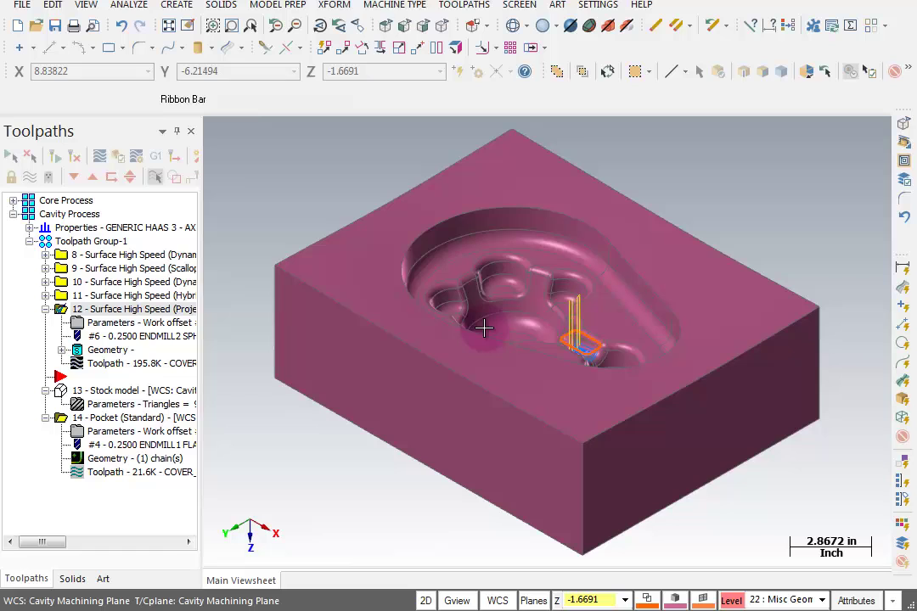
key(F1)
click(557, 379)
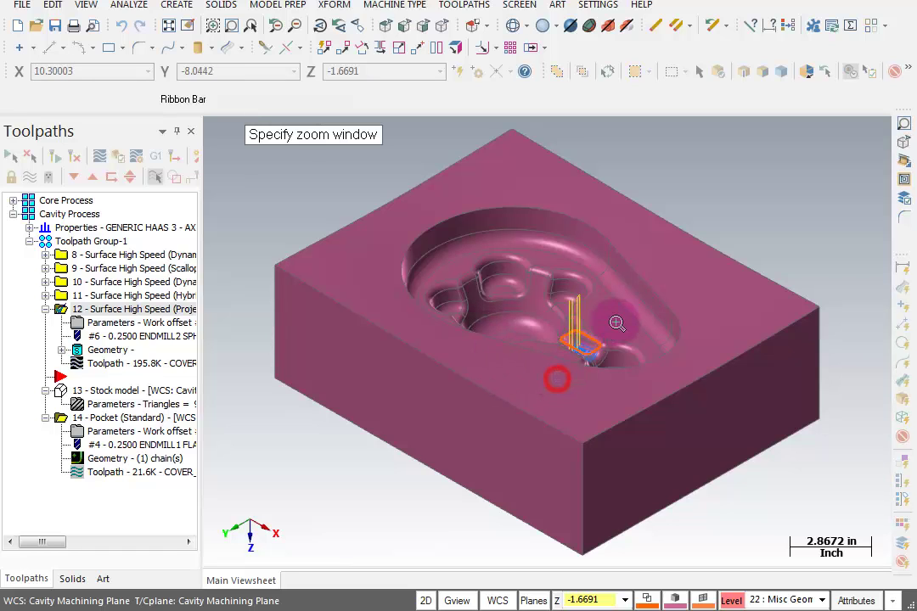
click(617, 322)
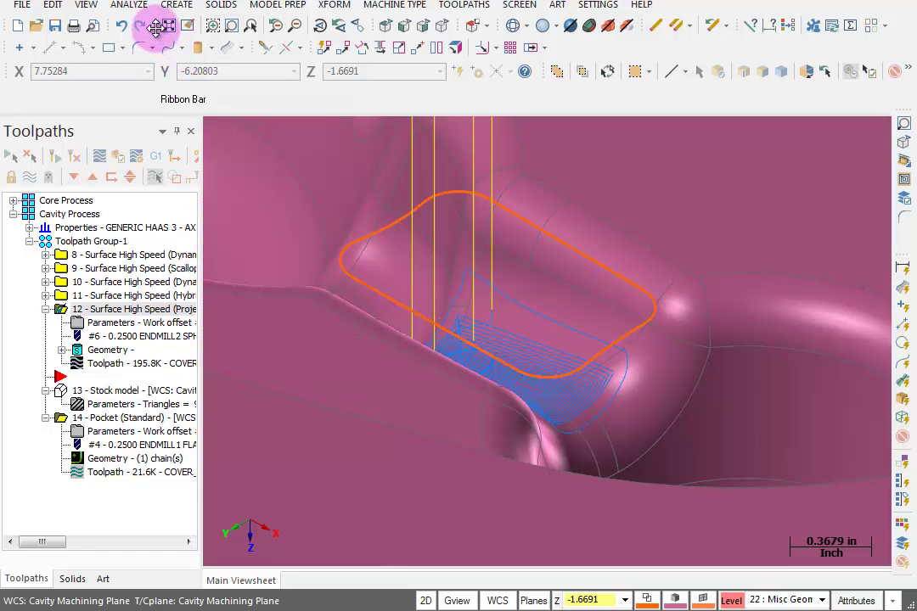
Step: Offset the orange channel boundary outward by 0.1 in Move mode
click(481, 49)
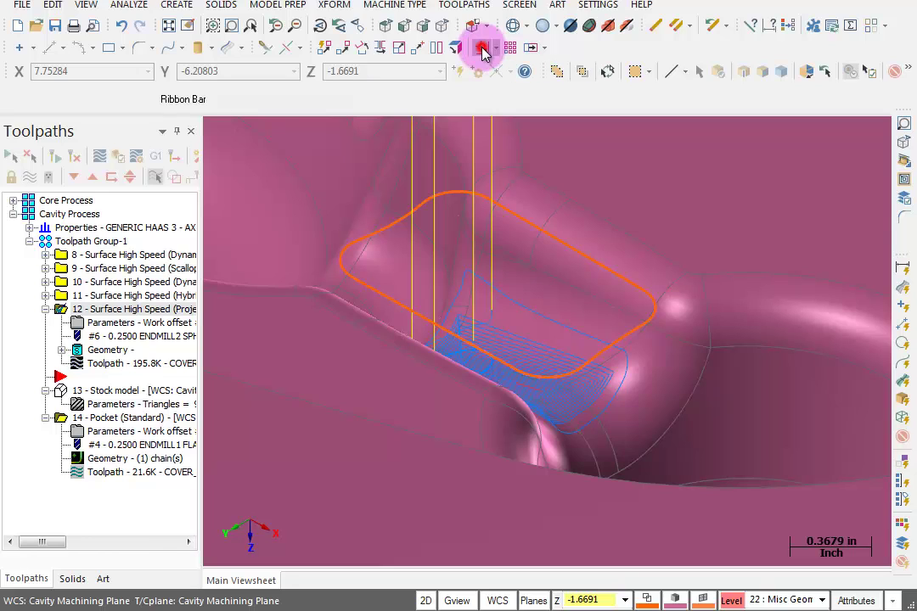
click(381, 230)
click(73, 551)
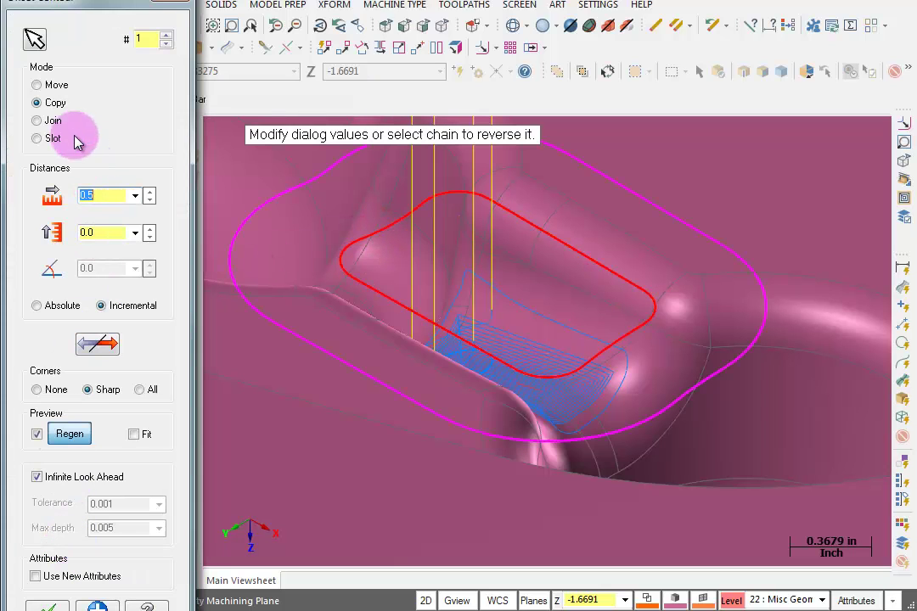
click(56, 85)
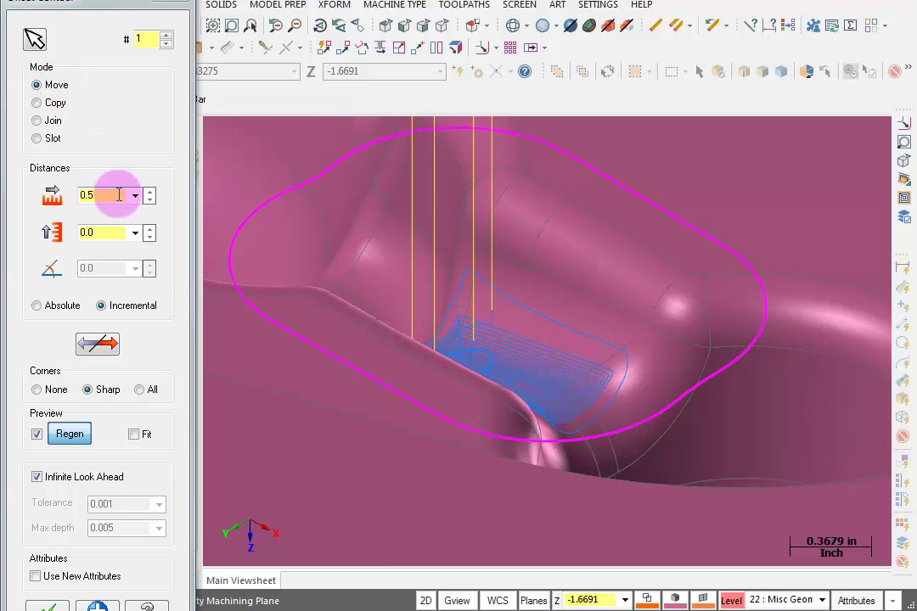
double_click(118, 195)
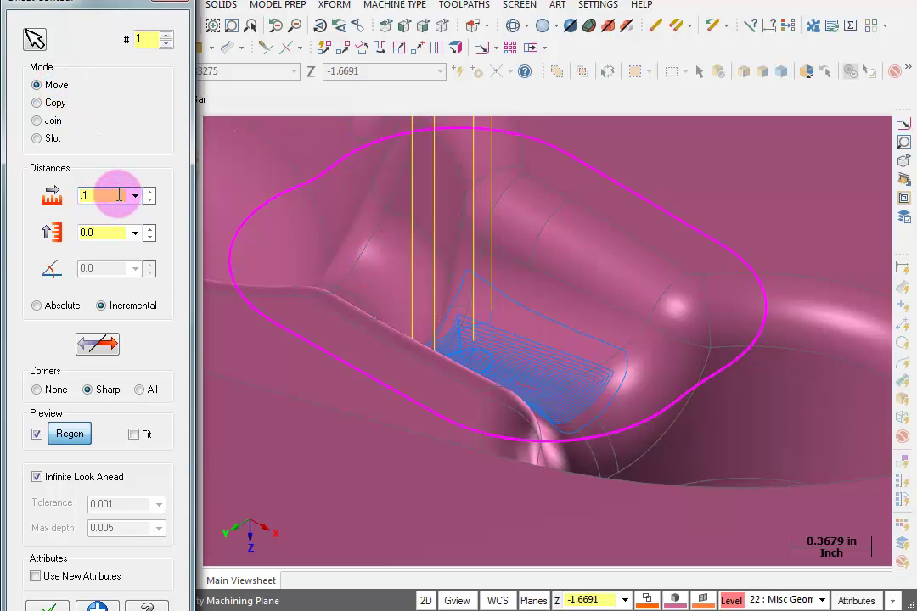
text(.1)
key(Return)
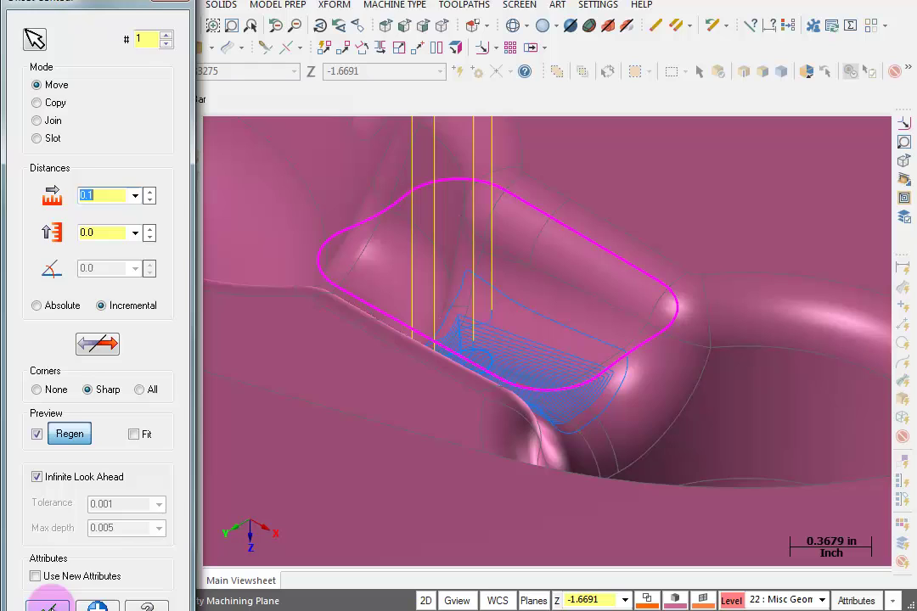
click(48, 606)
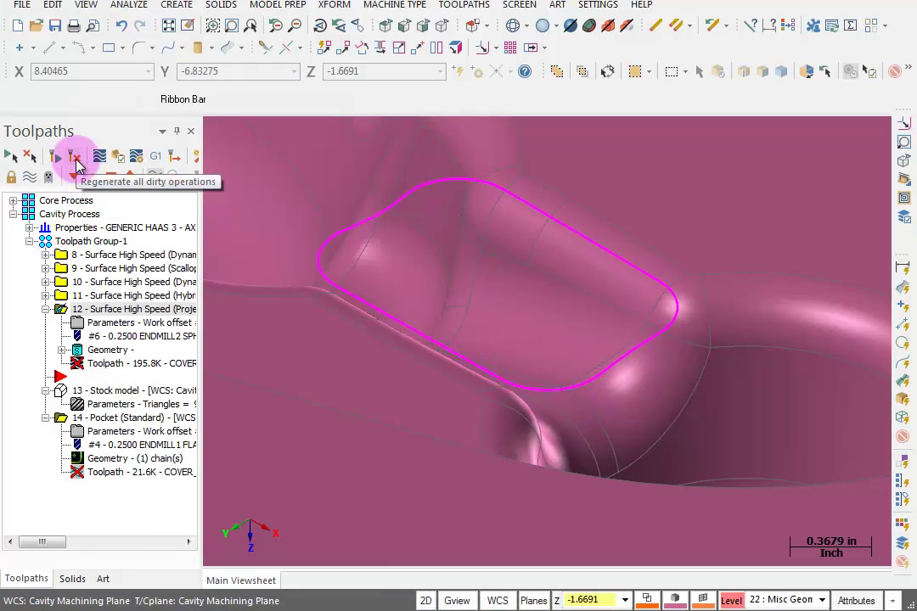
Step: Regenerate all dirty operations, dismissing the dirty-source and error warnings
click(76, 161)
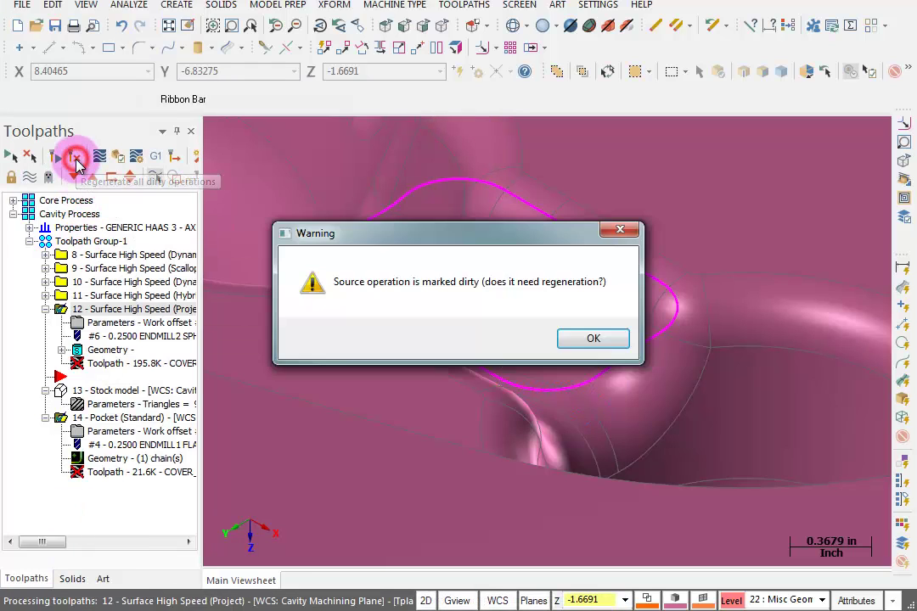
click(595, 344)
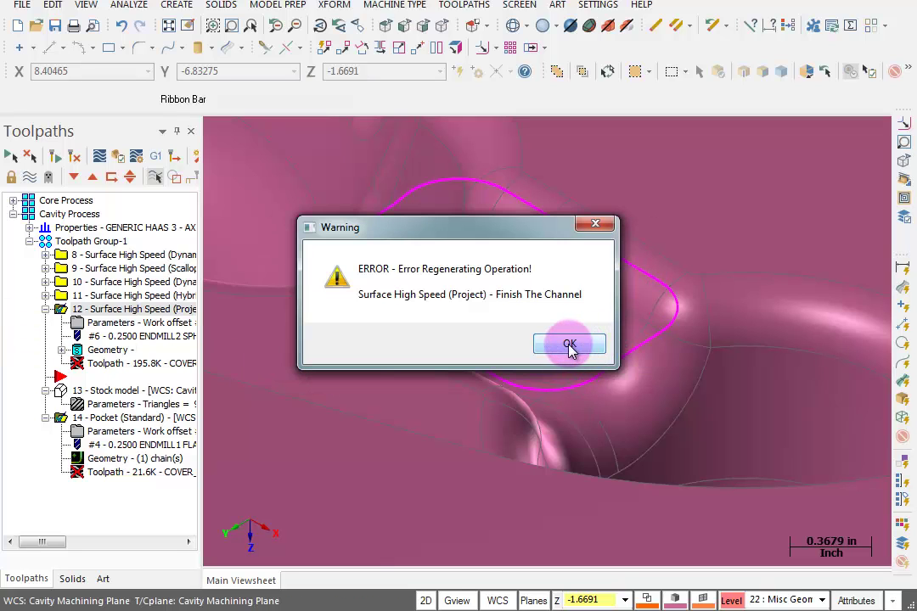
click(570, 346)
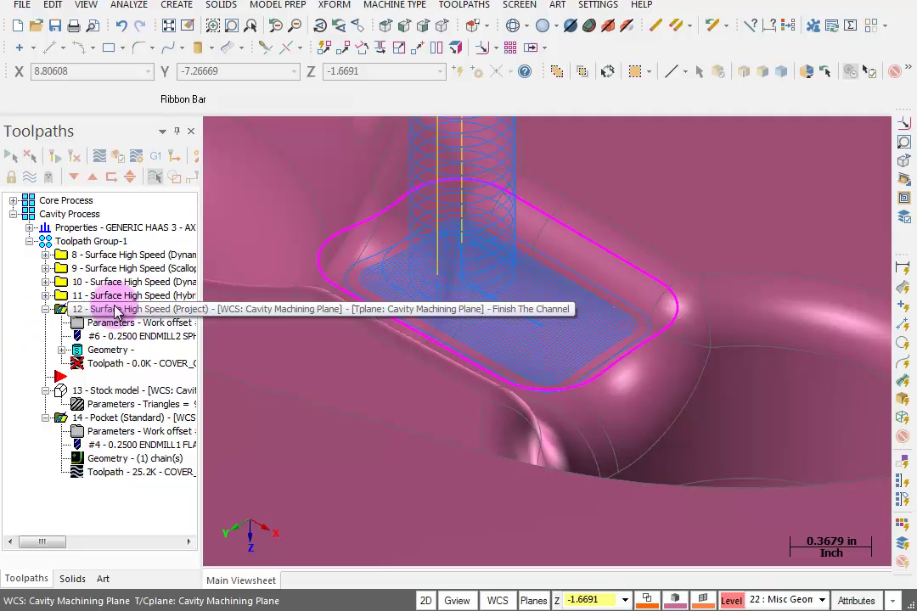
click(75, 157)
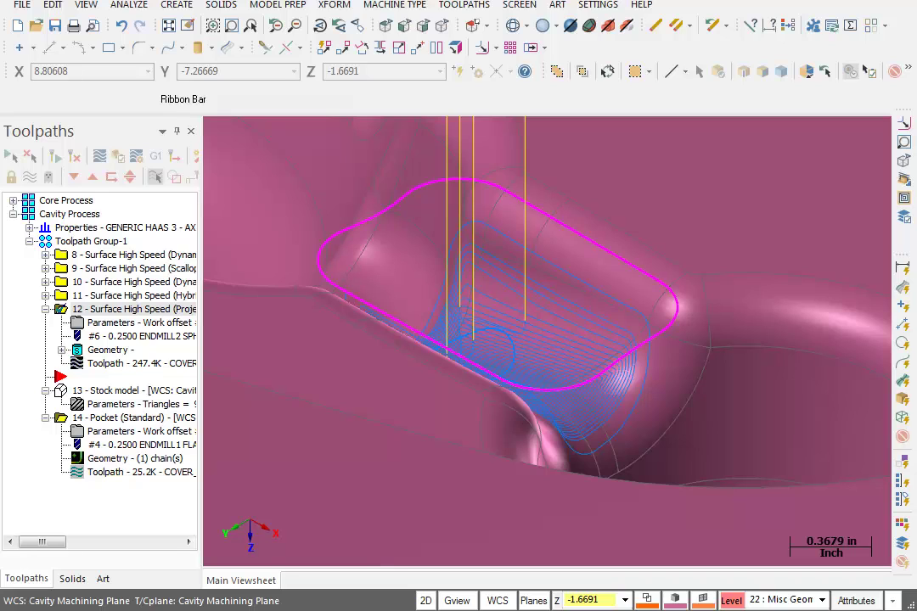
Step: Add Project operation 12 to the Finished Part stock model's source operations
click(45, 391)
click(45, 390)
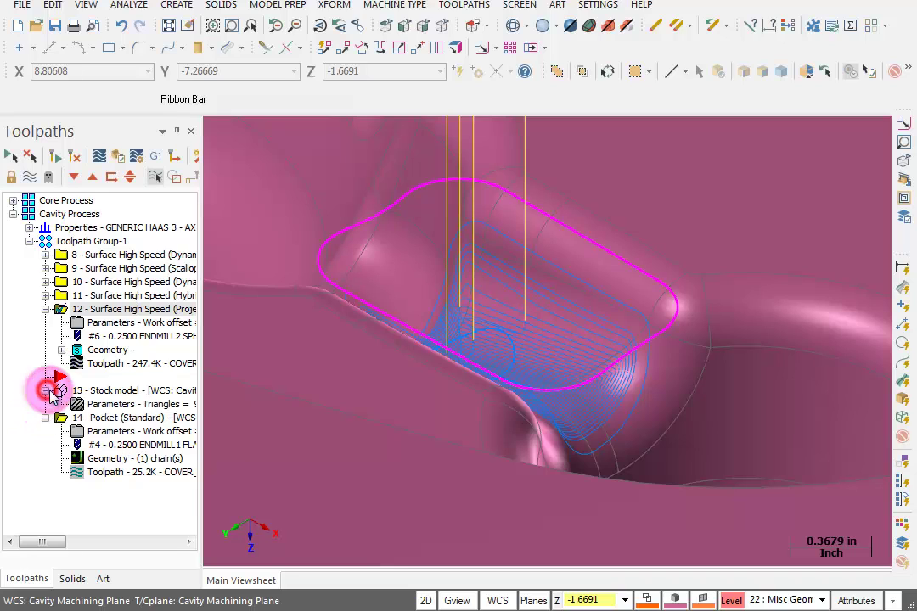
double_click(90, 404)
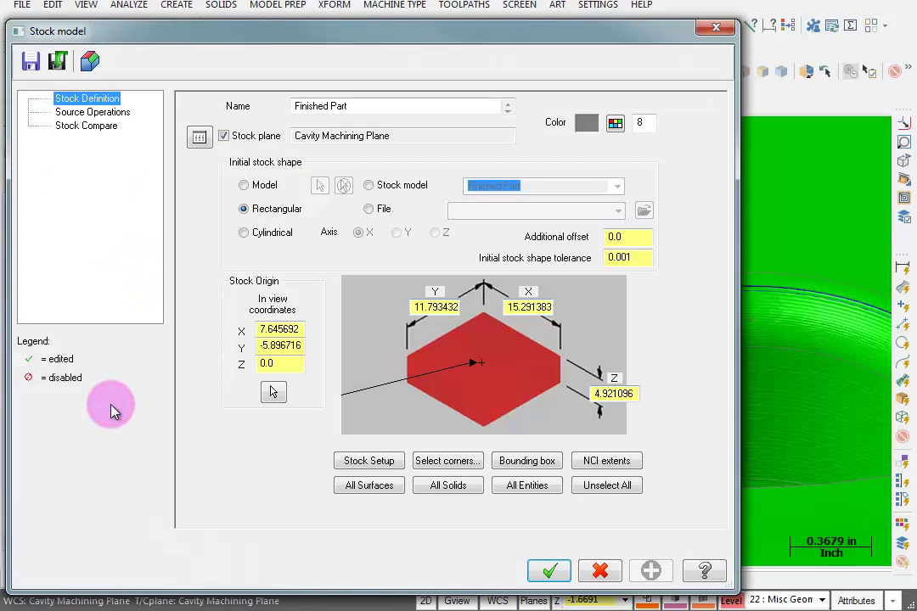
click(91, 114)
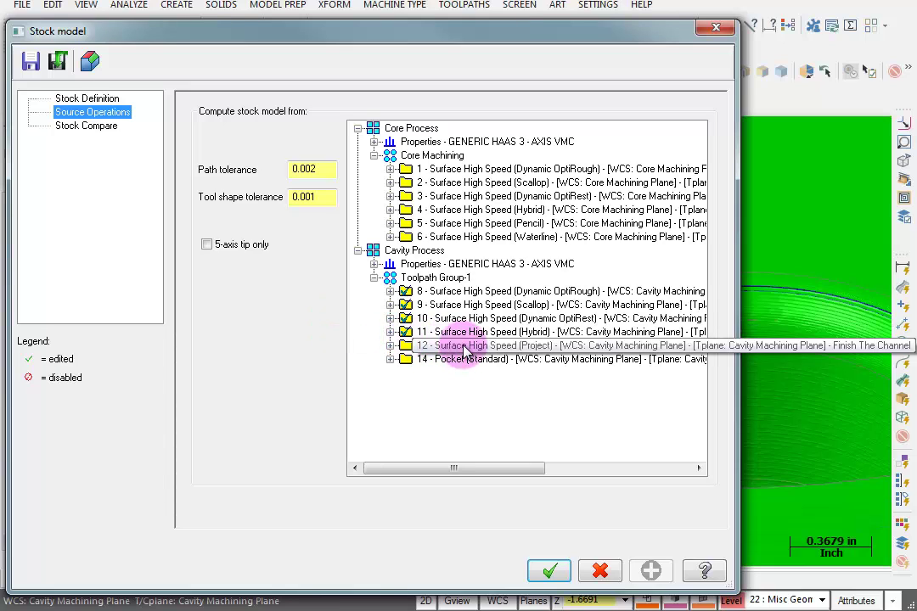
click(406, 346)
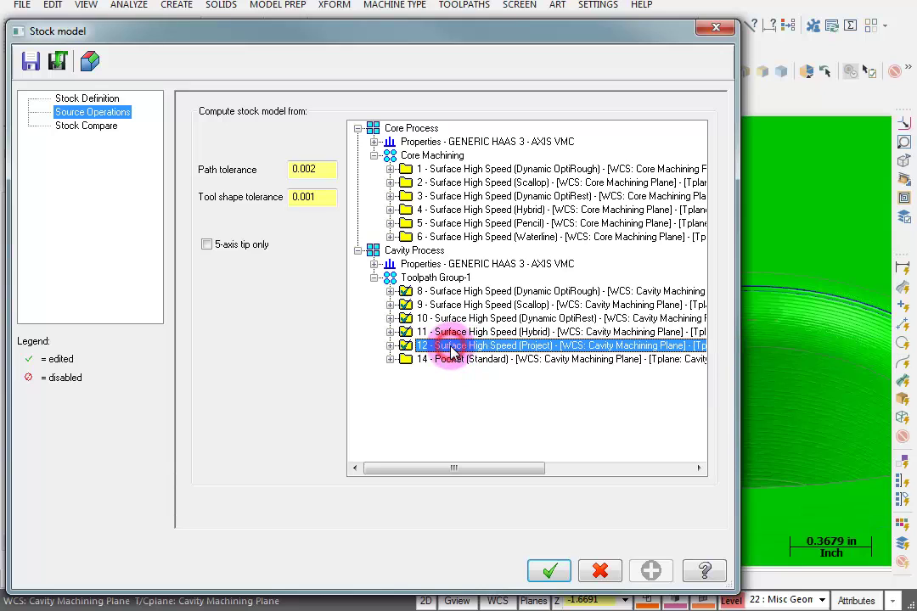
click(549, 572)
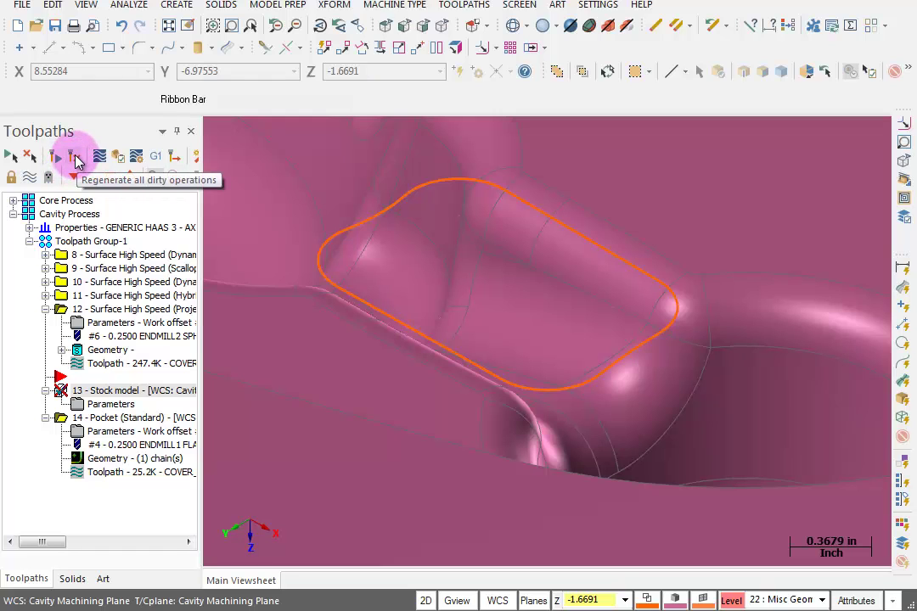
Step: Regenerate stock model operation 13 and rotate the view to inspect the finished channel floor
click(74, 159)
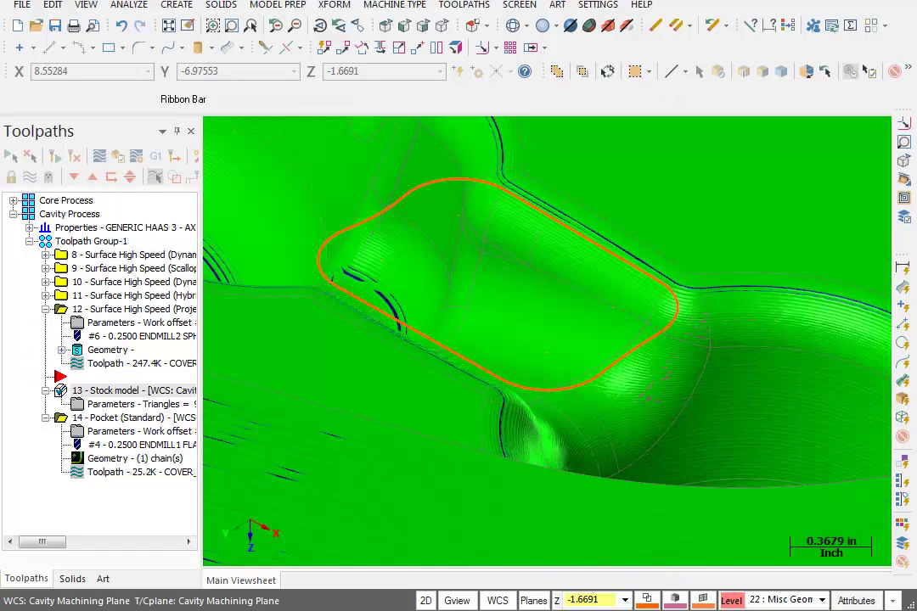
middle_drag(537, 328, 518, 362)
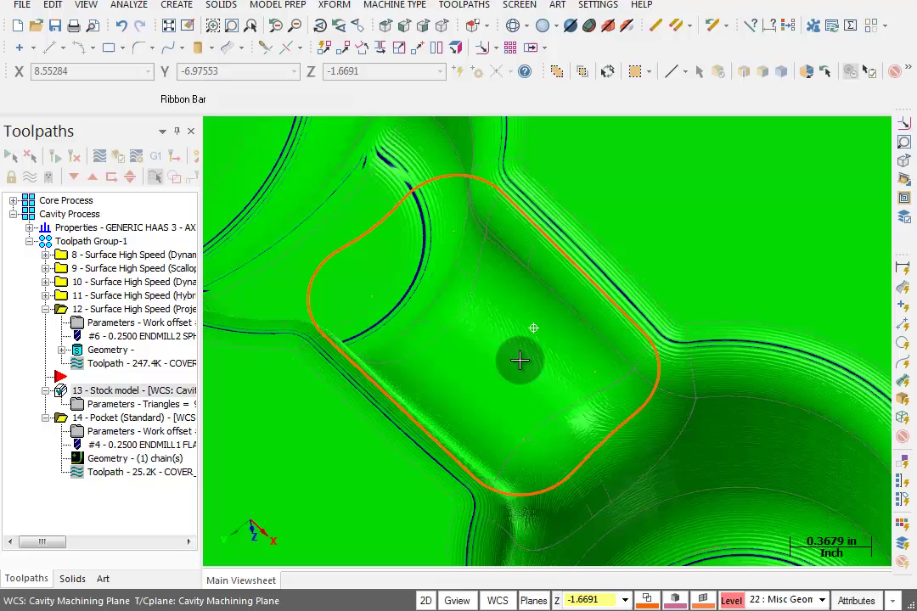